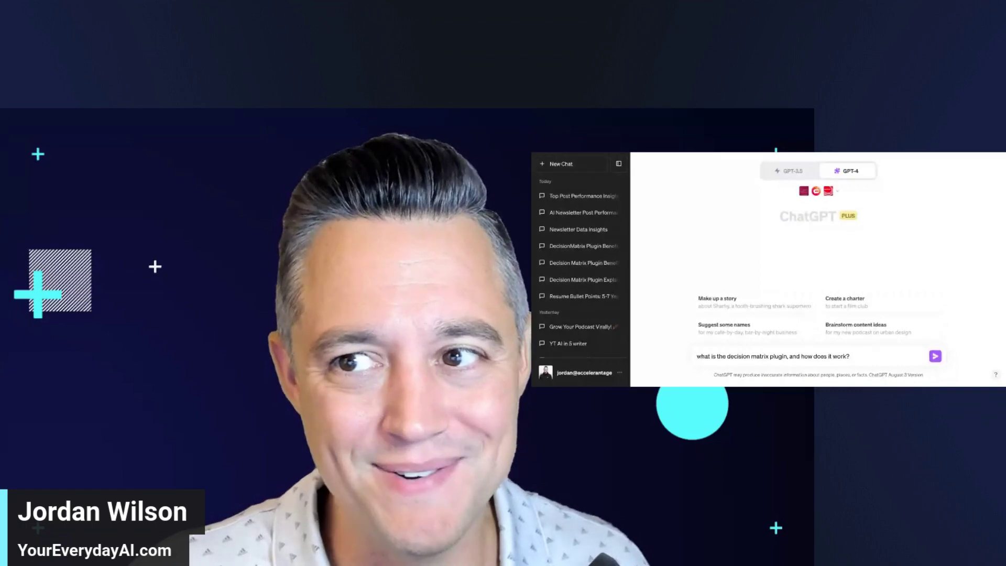
# Check which ChatGPT plugins are enabled, then switch to the Everyday AI website
pyautogui.click(832, 193)
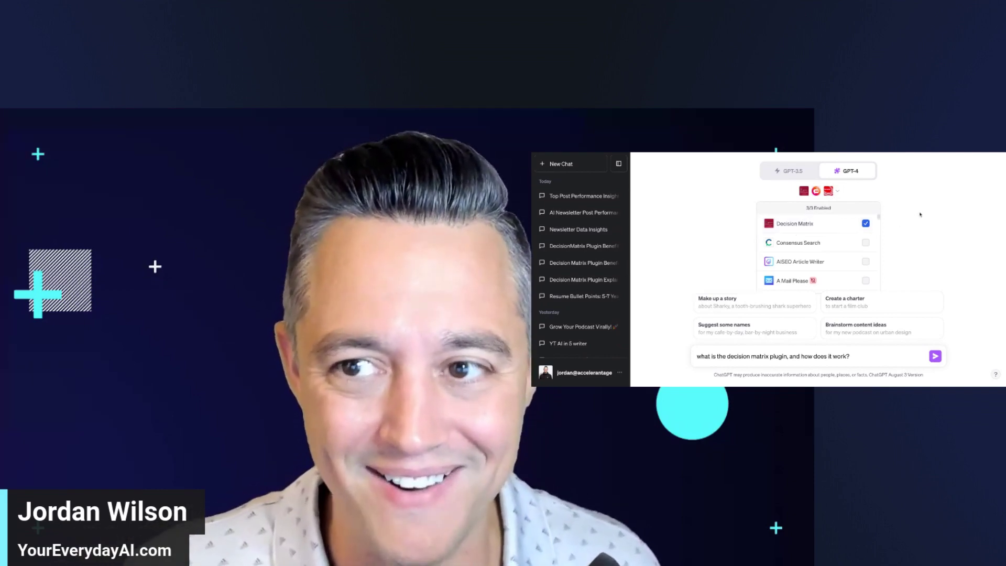
pyautogui.click(886, 153)
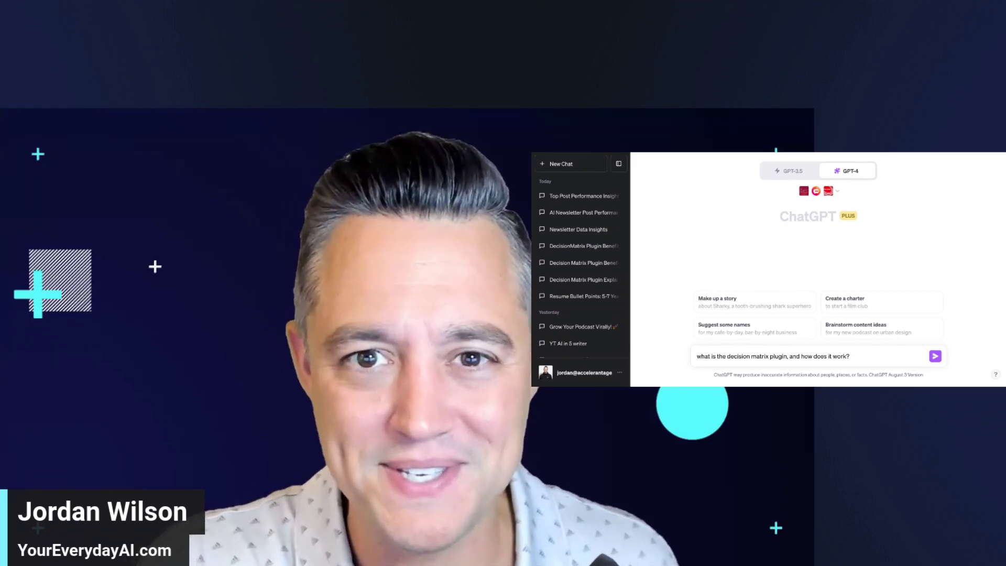
pyautogui.click(697, 153)
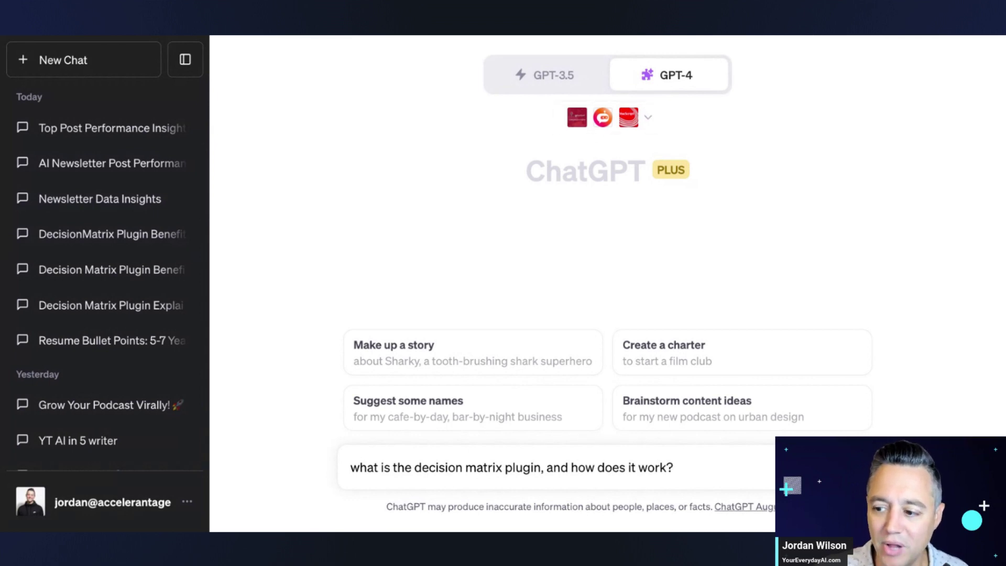
# Review the Decision Matrix plugin card and send the question about how it works
pyautogui.click(631, 121)
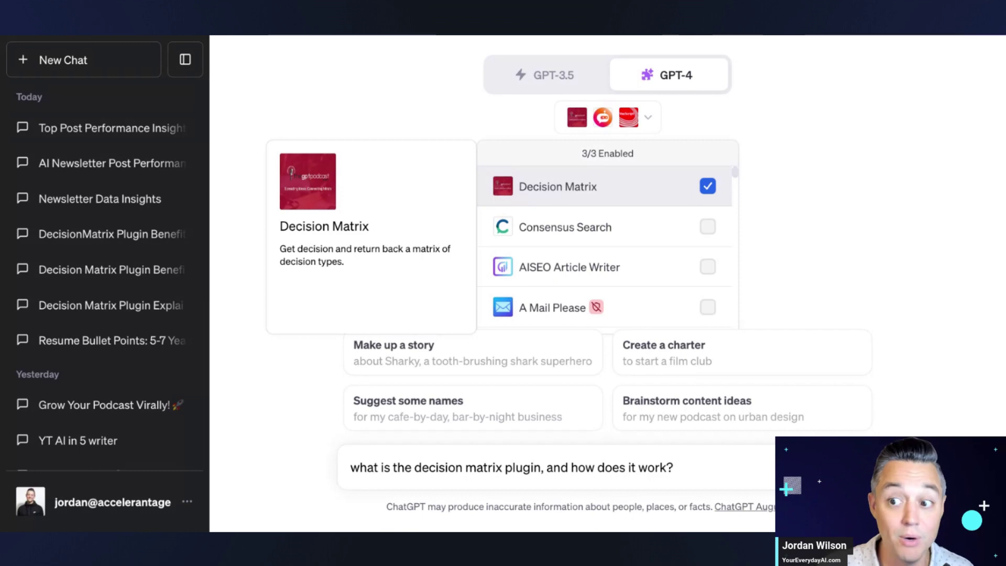
pyautogui.click(810, 143)
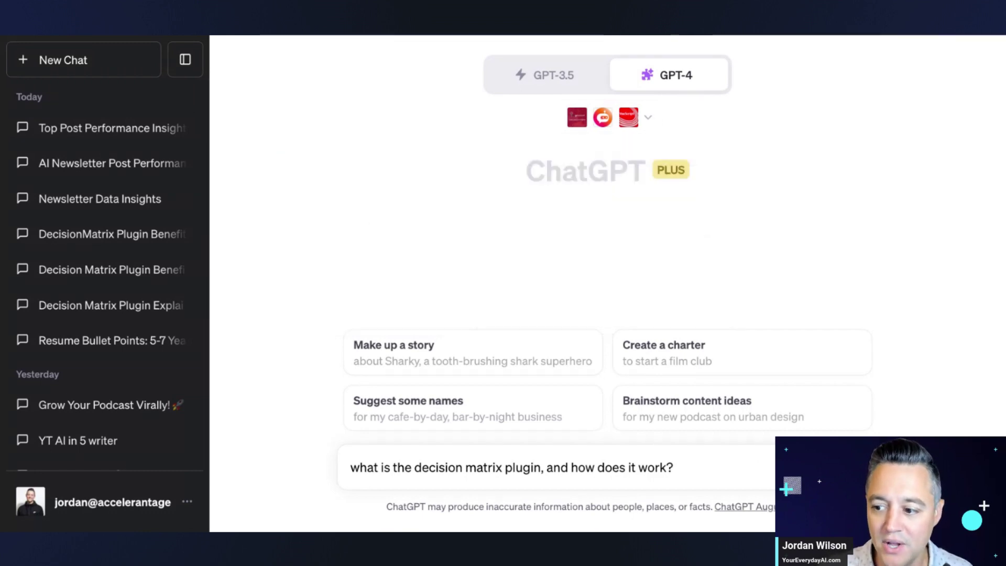
pyautogui.press('Return')
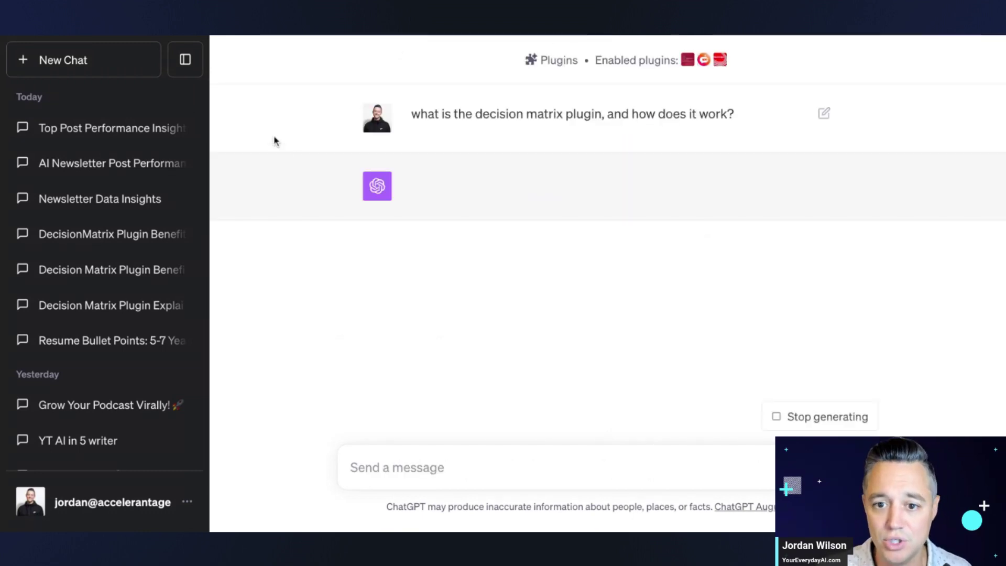
# Collapse the conversation sidebar and zoom the page out one step
pyautogui.click(197, 64)
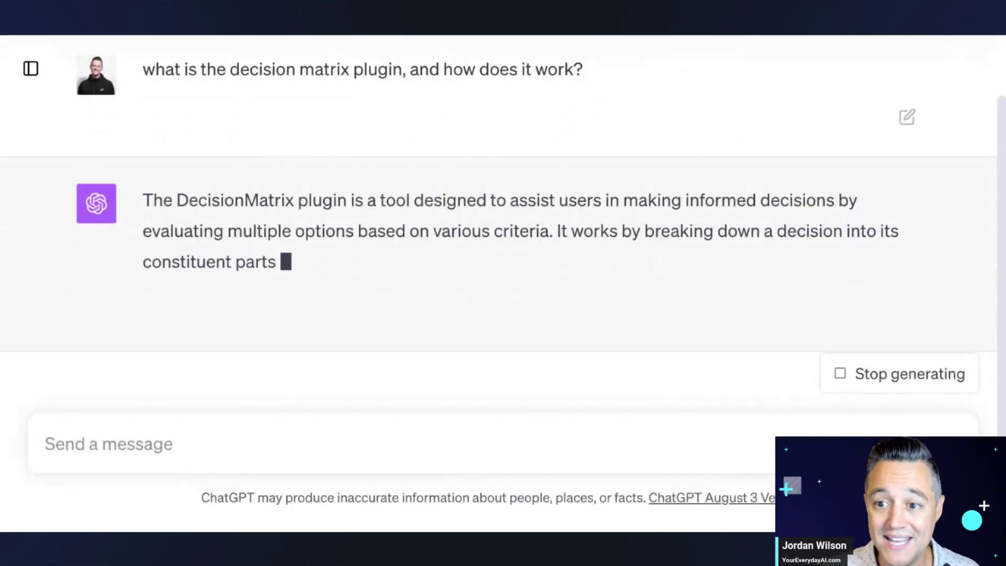
pyautogui.scroll(2, 367, 236)
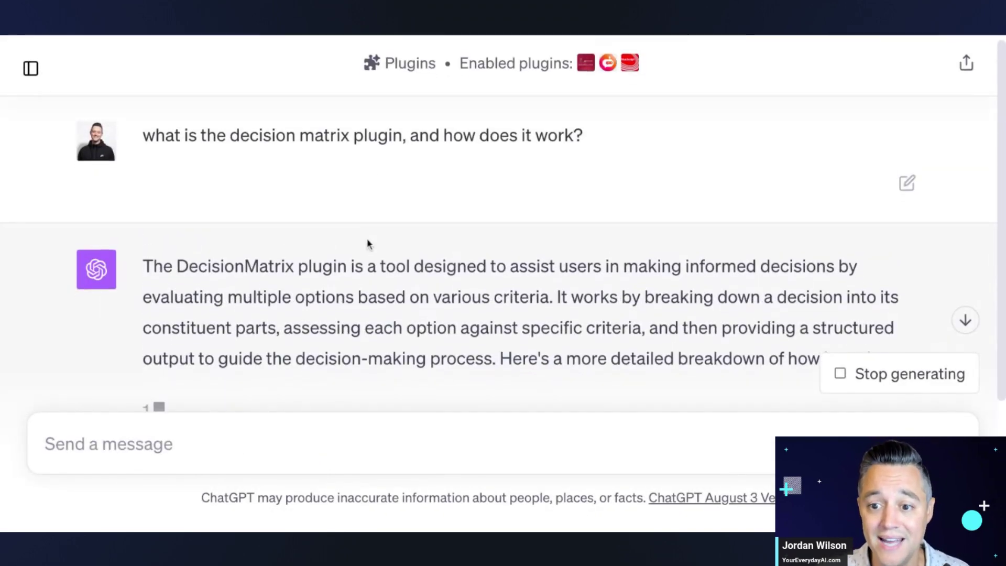
pyautogui.scroll(-1, 367, 238)
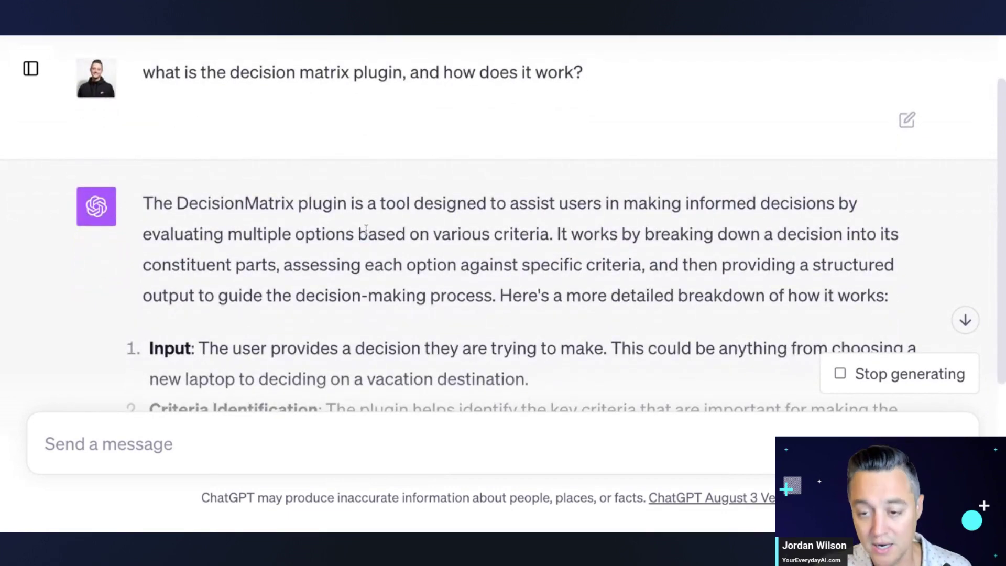
pyautogui.hotkey('ctrl', '-')
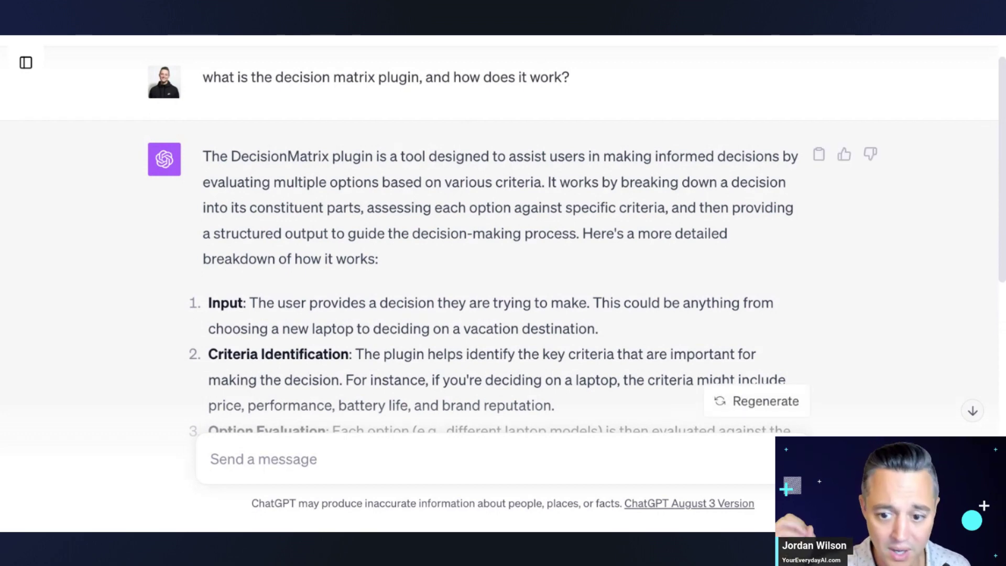
# Scroll through the seven-point Decision Matrix explanation, from Input to Additional Features and the summary
pyautogui.scroll(-3, 398, 202)
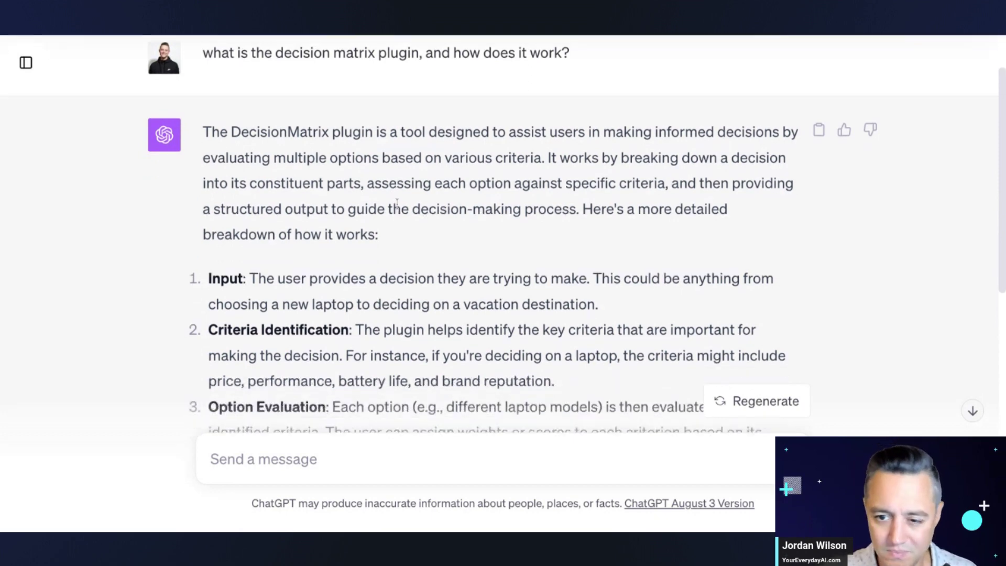
pyautogui.scroll(-3, 399, 207)
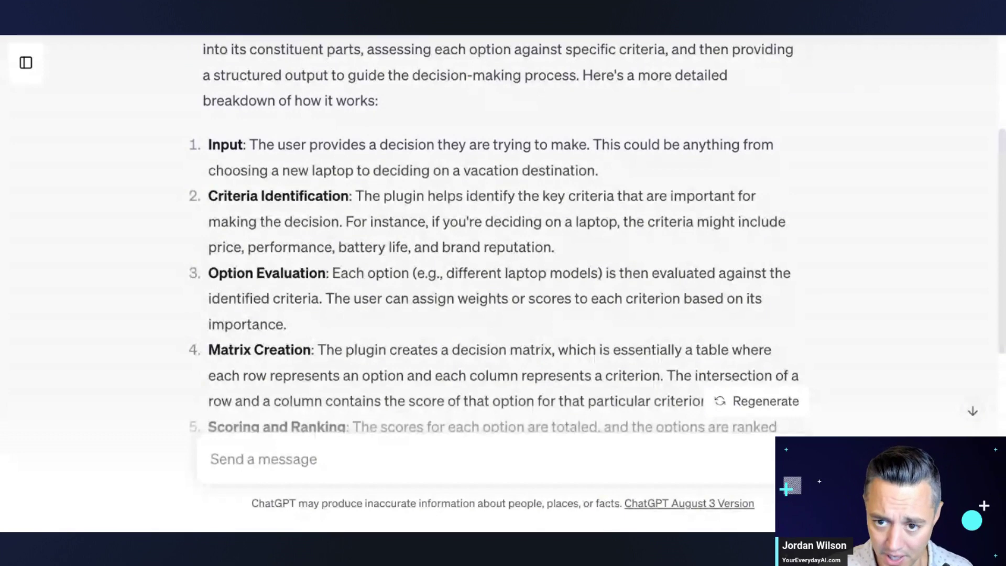
pyautogui.scroll(-1, 398, 210)
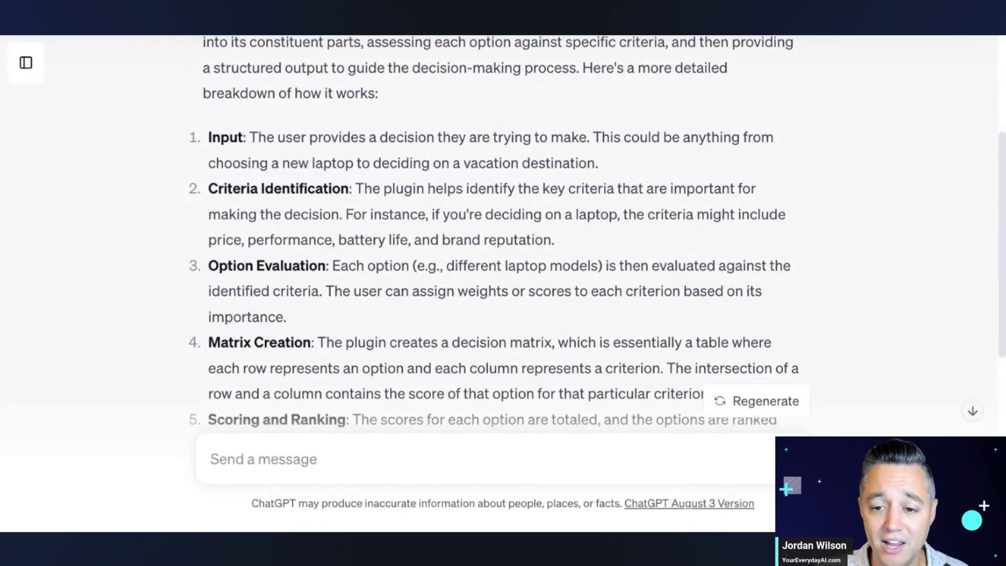
pyautogui.scroll(3, 380, 316)
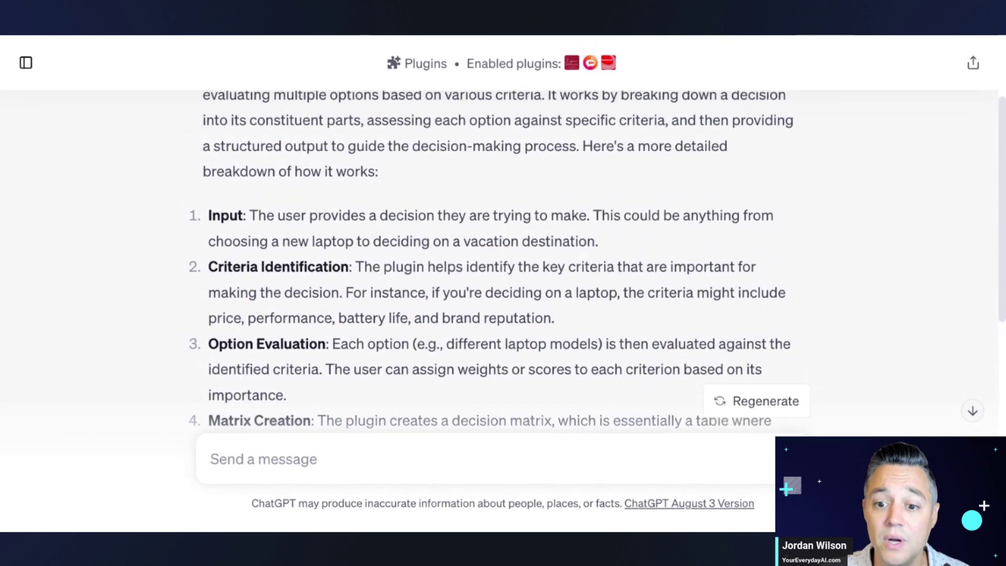
pyautogui.scroll(2, 372, 315)
pyautogui.scroll(-2, 346, 311)
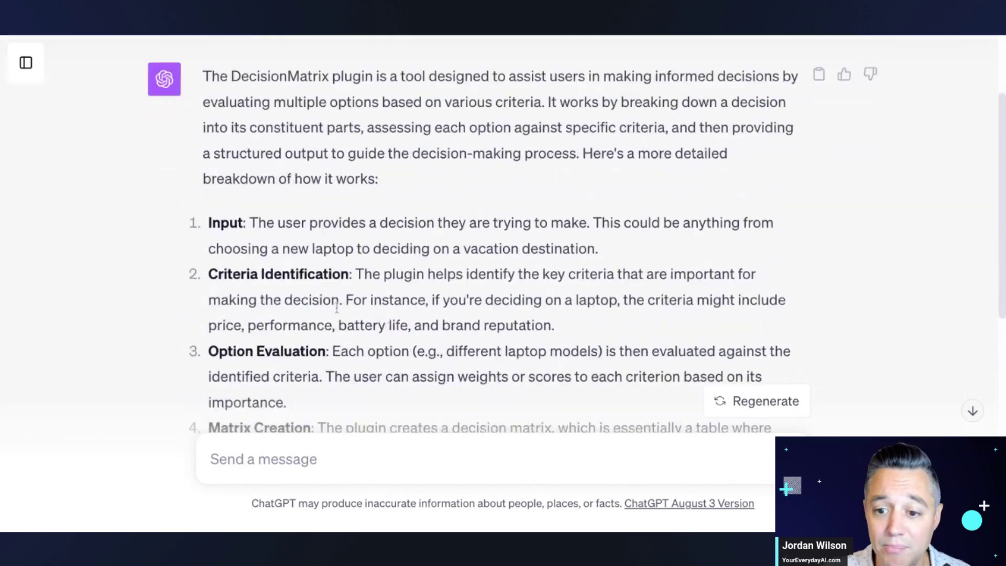
pyautogui.scroll(-3, 338, 309)
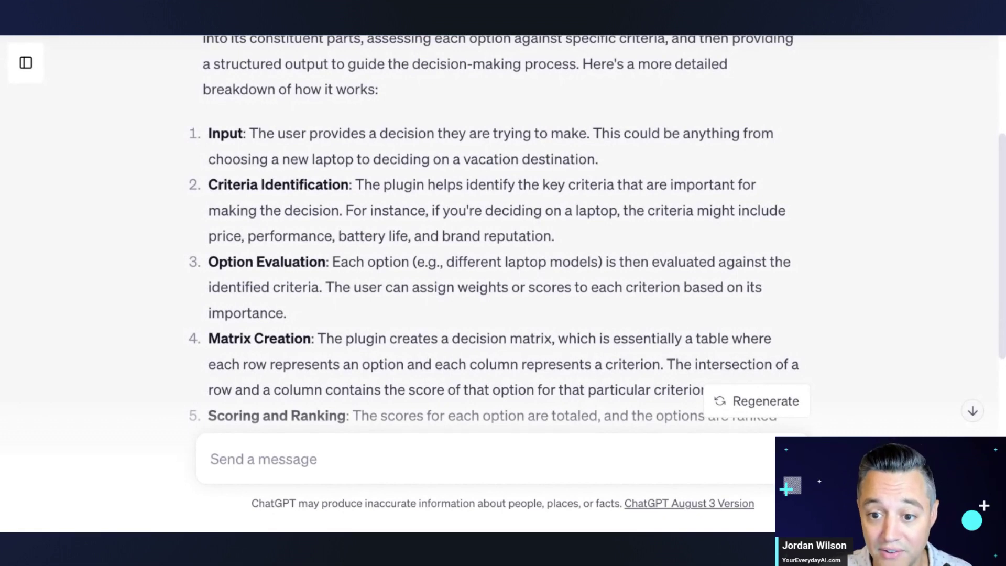
pyautogui.scroll(-3, 323, 218)
pyautogui.scroll(-2, 323, 218)
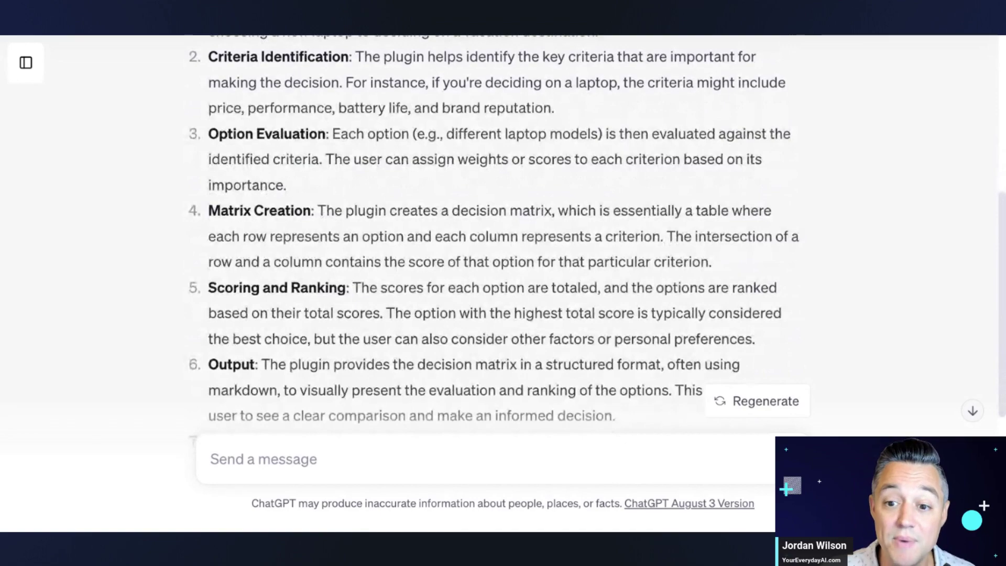
pyautogui.scroll(-3, 503, 235)
pyautogui.scroll(-2, 280, 233)
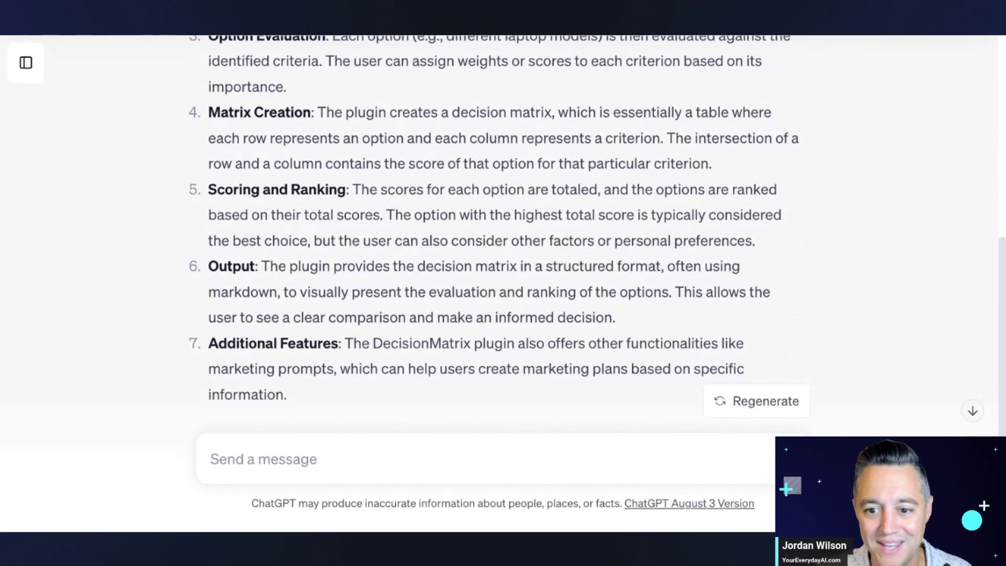
pyautogui.scroll(-4, 279, 233)
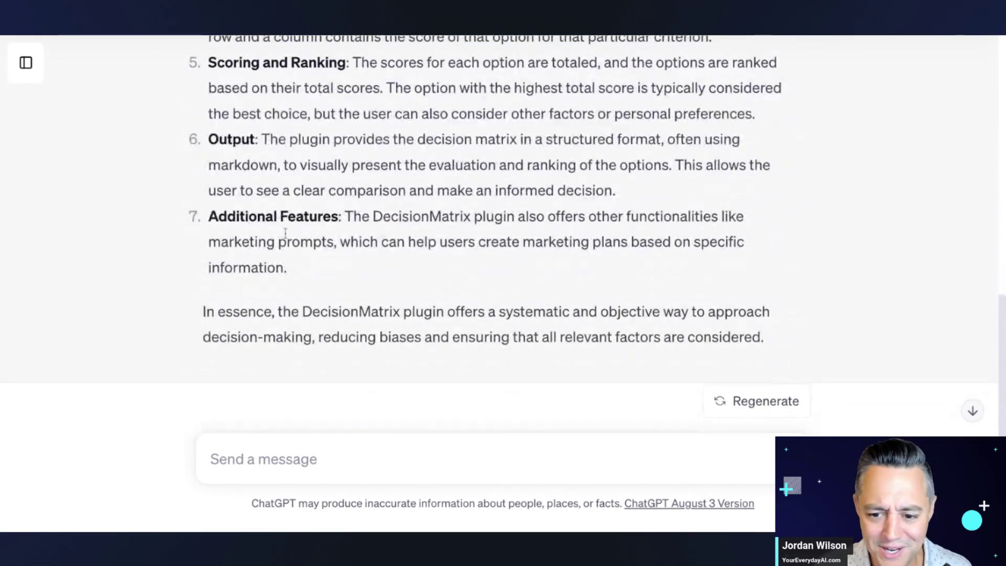
# Paste and send the prompt asking for ten in-depth business-growth questions for DecisionMatrix
pyautogui.click(306, 470)
pyautogui.write('Give me 10 examples of advanced and in-depth questions I can ask the decision matrix plugin. Please make sure they’re unique, in-depth and that the answers from decision matrix will provide insights for someone trying to grow their business.')
pyautogui.press('Return')
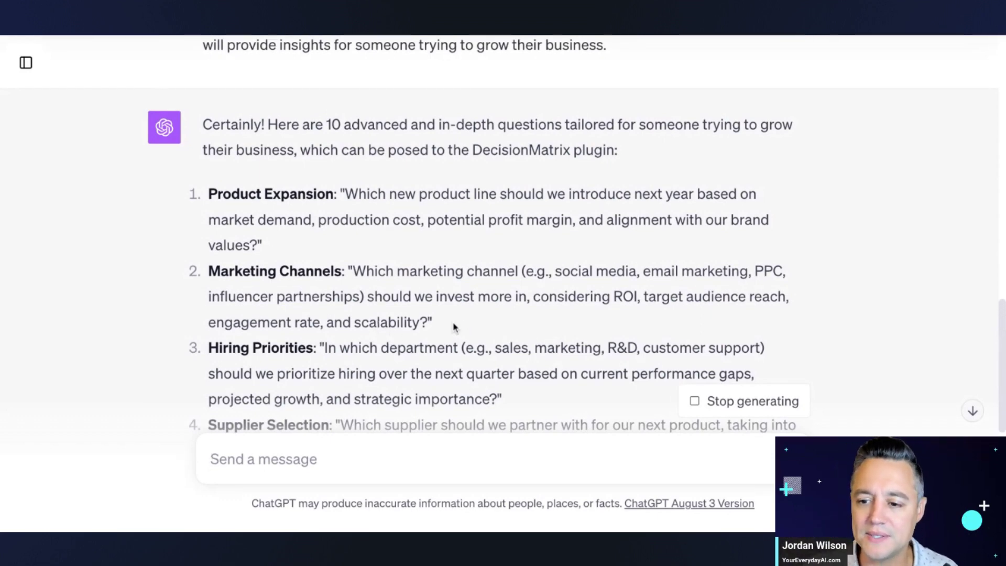
# Select and copy the Marketing Channels question from ChatGPT's list
pyautogui.moveTo(366, 296); pyautogui.dragTo(429, 322)
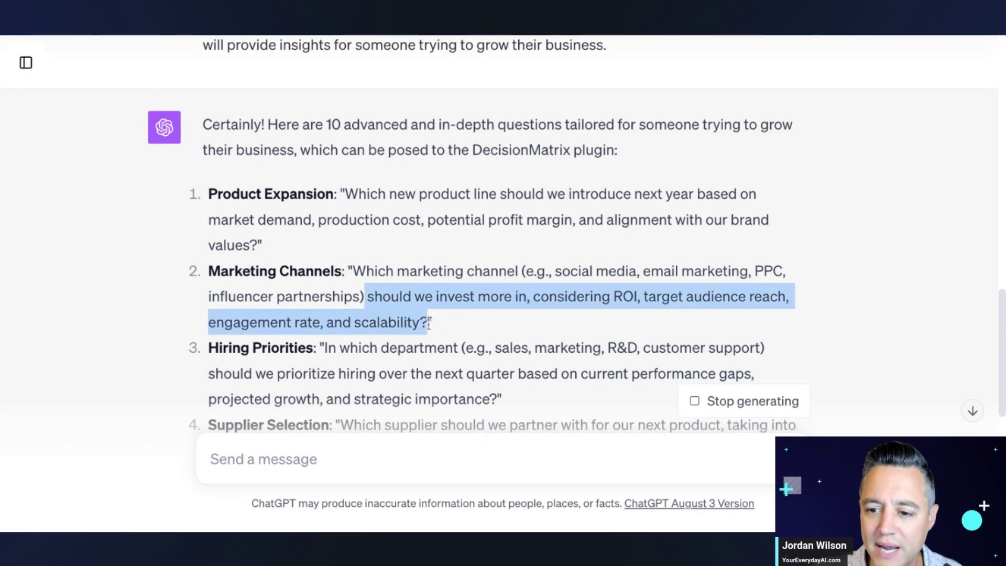
pyautogui.hotkey('shift', 'Up')
pyautogui.hotkey('shift', 'Left')
pyautogui.hotkey('shift', 'Left')
pyautogui.hotkey('shift', 'Right')
pyautogui.hotkey('ctrl', 'c')
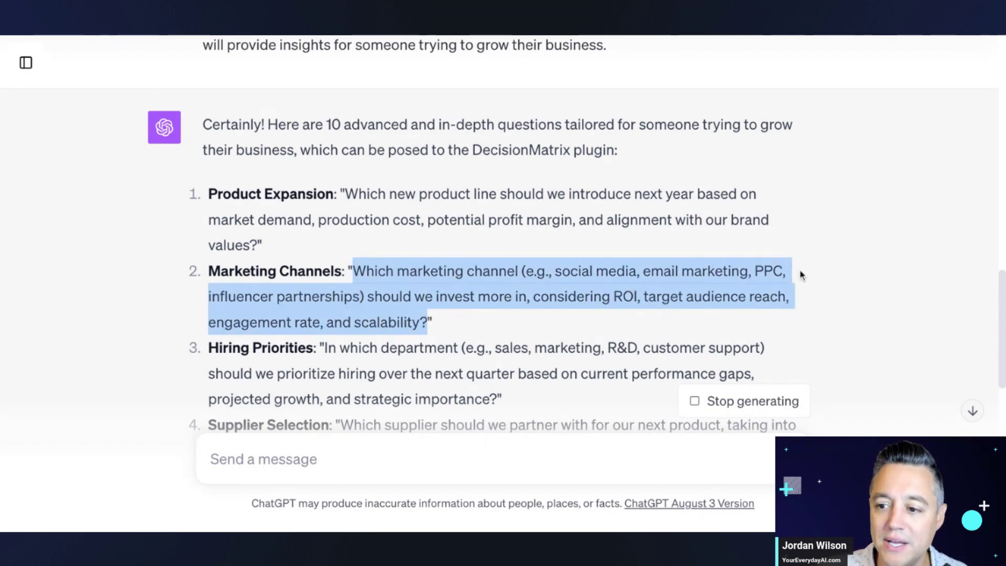
pyautogui.click(437, 476)
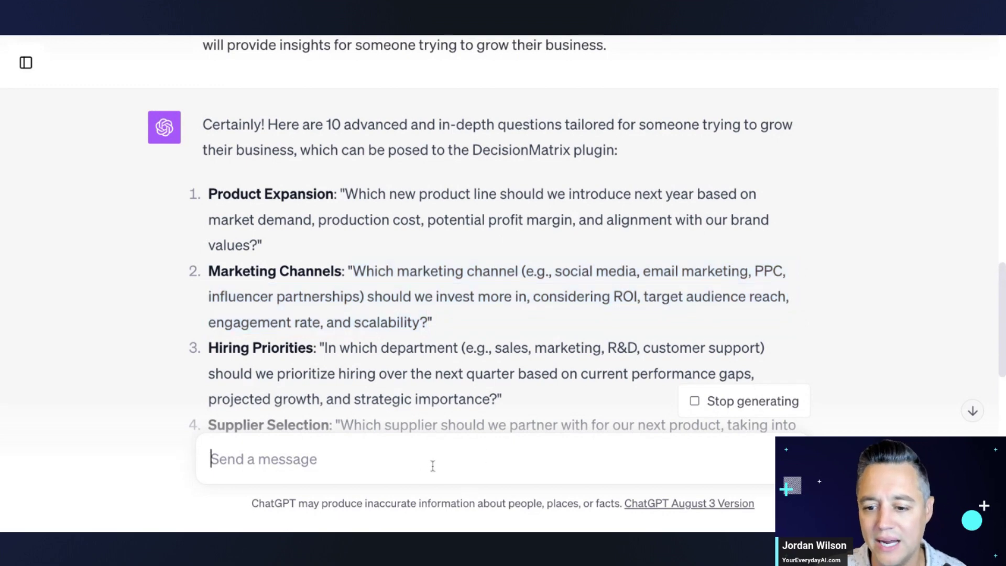
# Paste the Marketing Channels question, prefix it with 'using the decision matrix plugin, tell me', and drop the question mark
pyautogui.hotkey('ctrl', 'v')
pyautogui.click(208, 416)
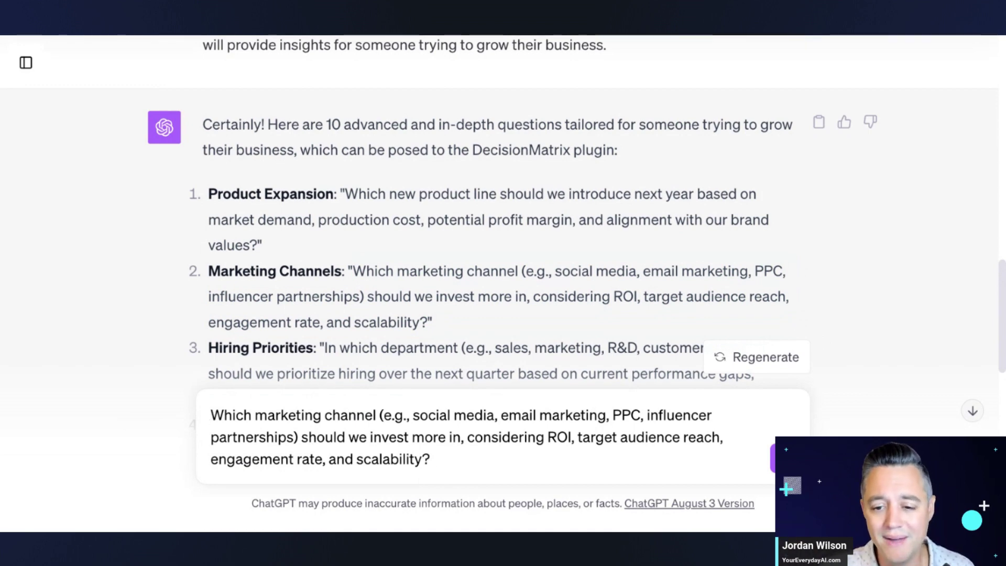
pyautogui.write('using the deci')
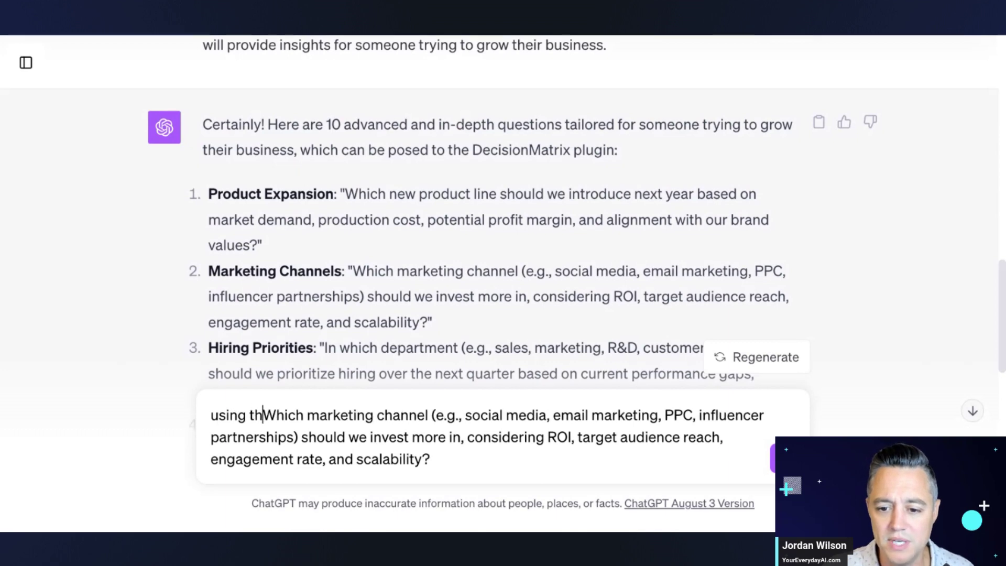
pyautogui.write('sion matr')
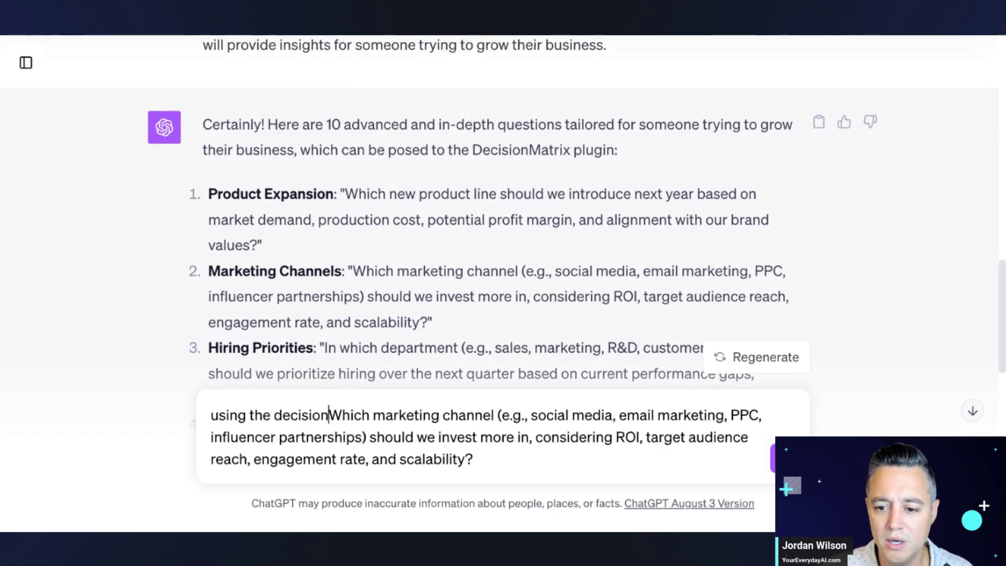
pyautogui.write('ix plugin, t')
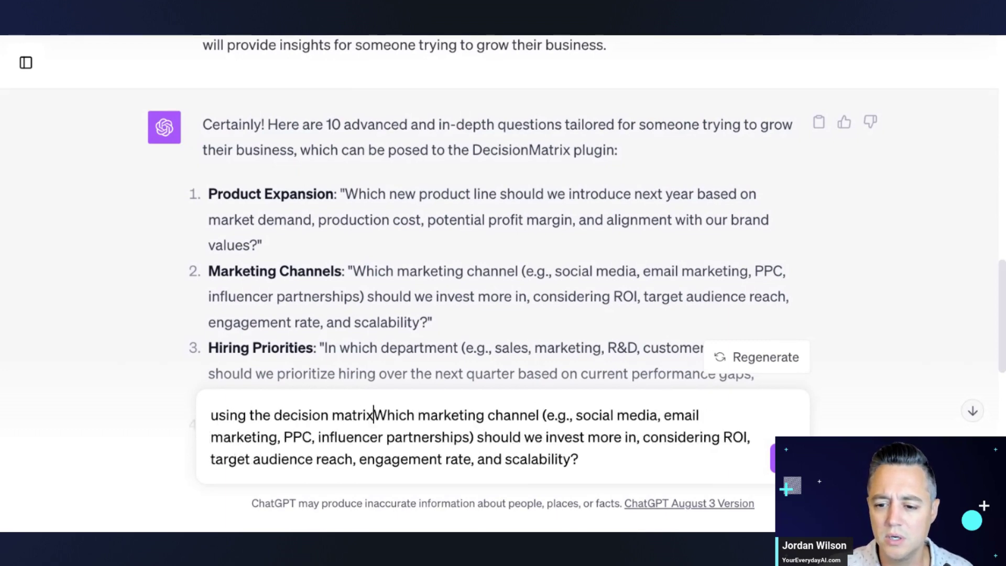
pyautogui.write('ell me')
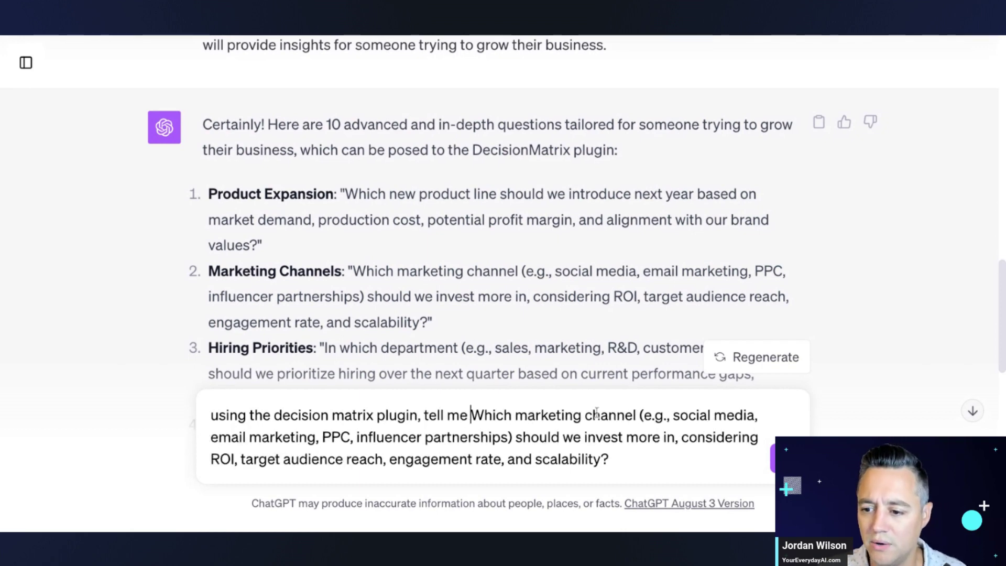
pyautogui.click(609, 459)
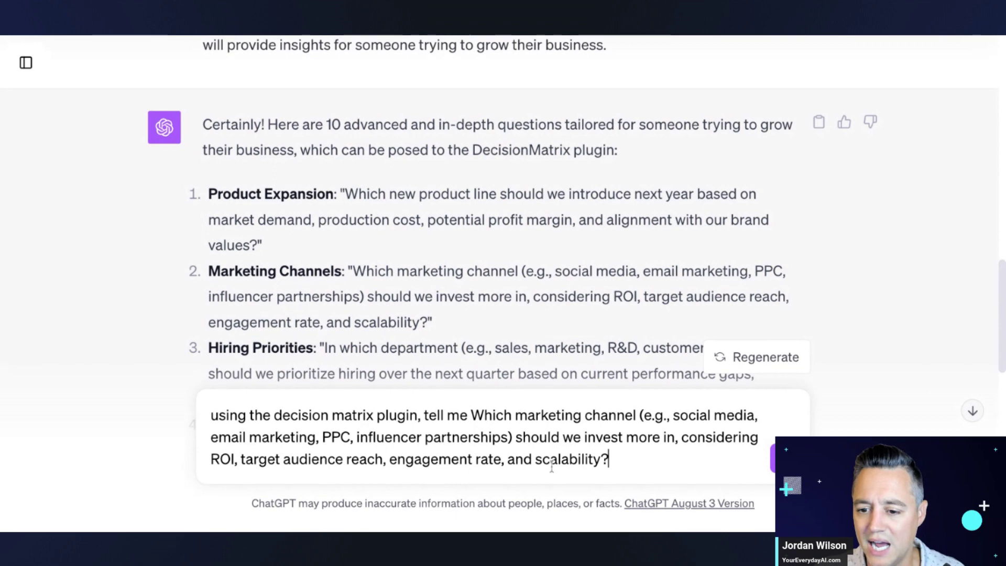
pyautogui.press('BackSpace')
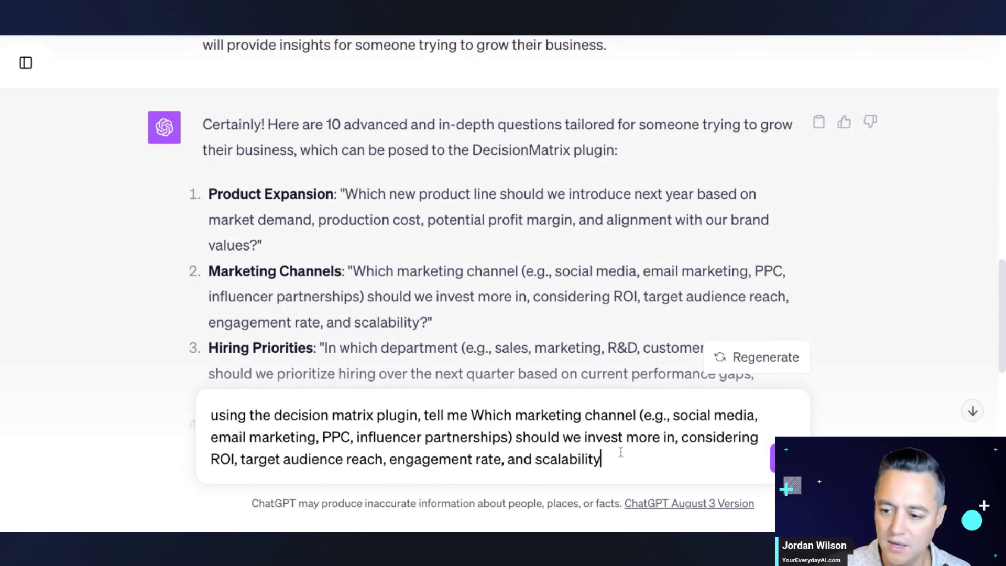
# Add 'for youreverydayai.com' after 'invest more in' and send the question
pyautogui.click(676, 438)
pyautogui.write(',')
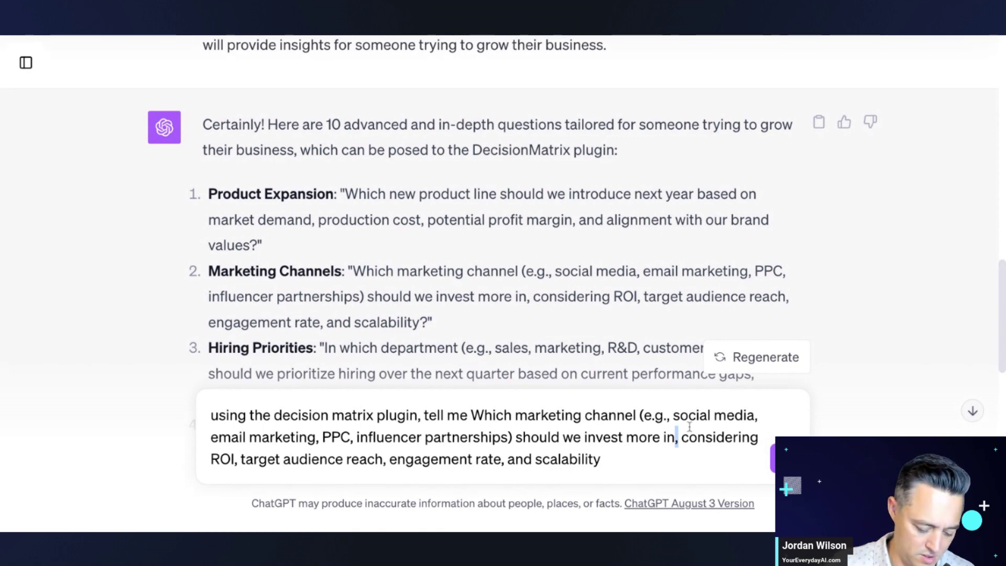
pyautogui.write(' for ')
pyautogui.write('eve')
pyautogui.press('BackSpace')
pyautogui.press('BackSpace')
pyautogui.press('BackSpace')
pyautogui.write('youreveryday')
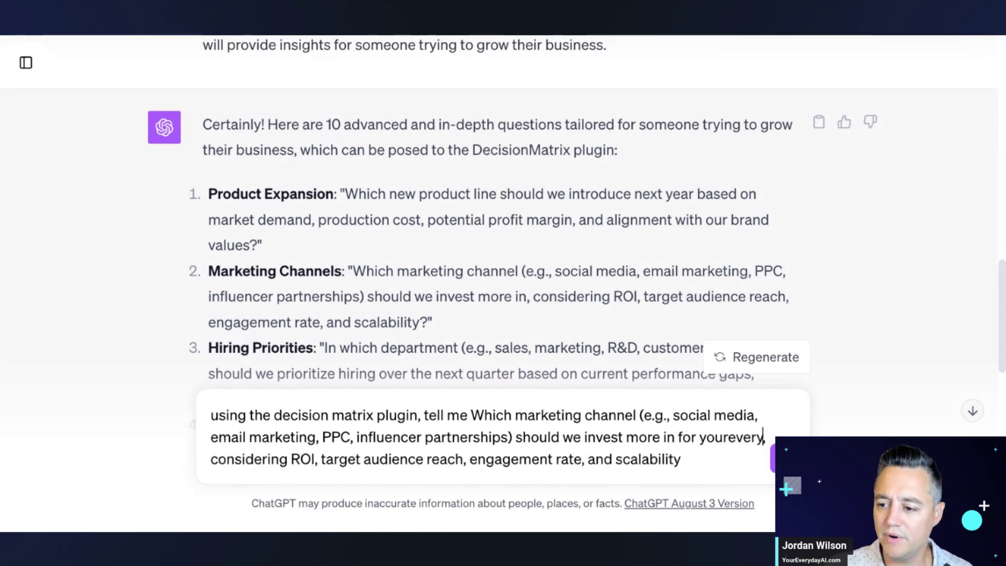
pyautogui.write('ai.com')
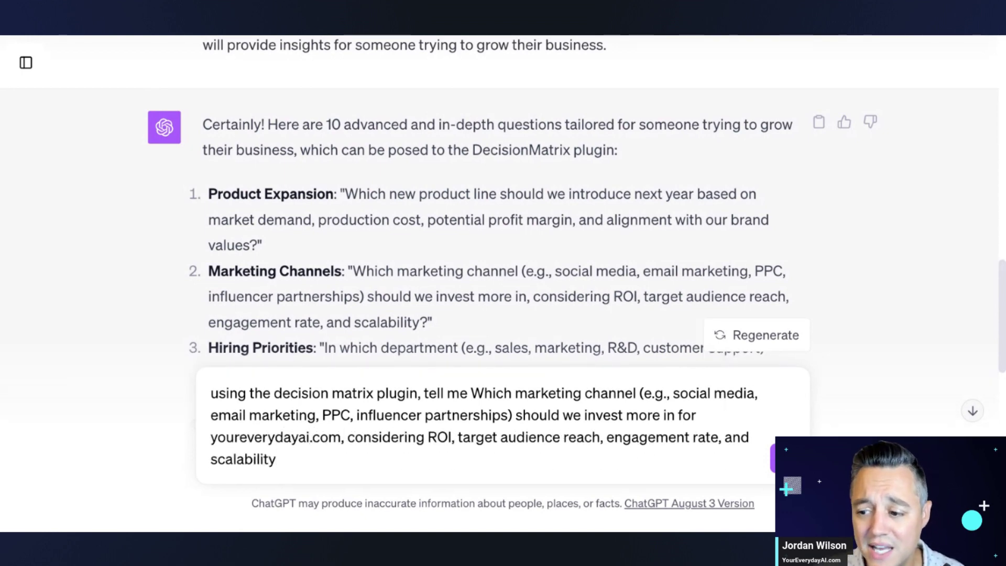
pyautogui.click(773, 464)
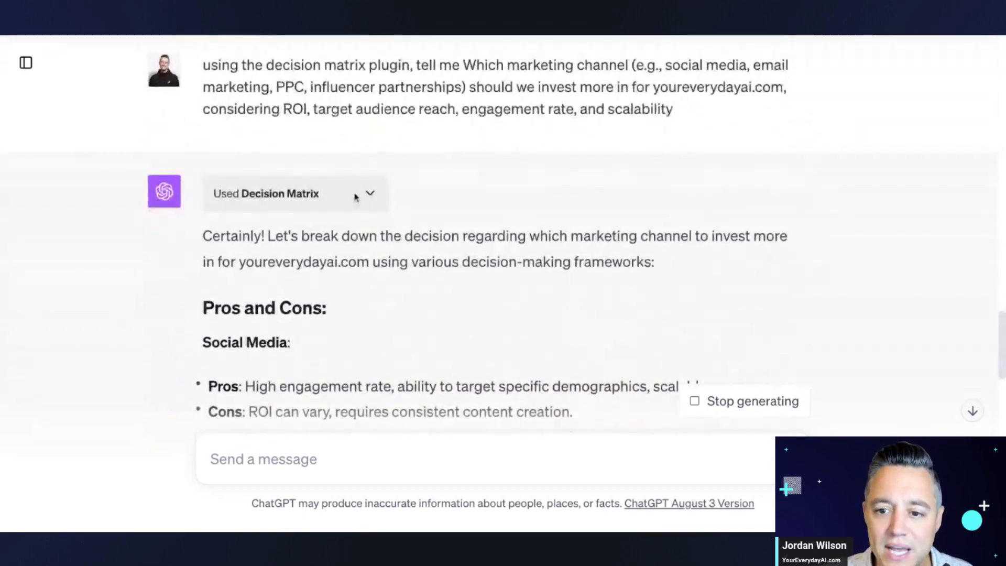
# Expand the Decision Matrix request and response, inspecting the First Principles and Occam's Razor frameworks
pyautogui.click(370, 195)
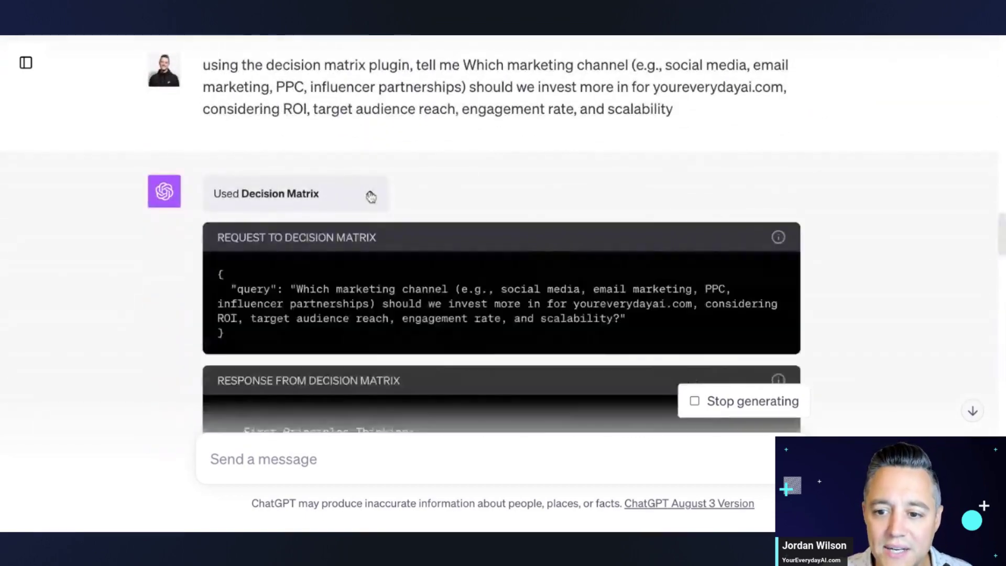
pyautogui.scroll(-5, 374, 218)
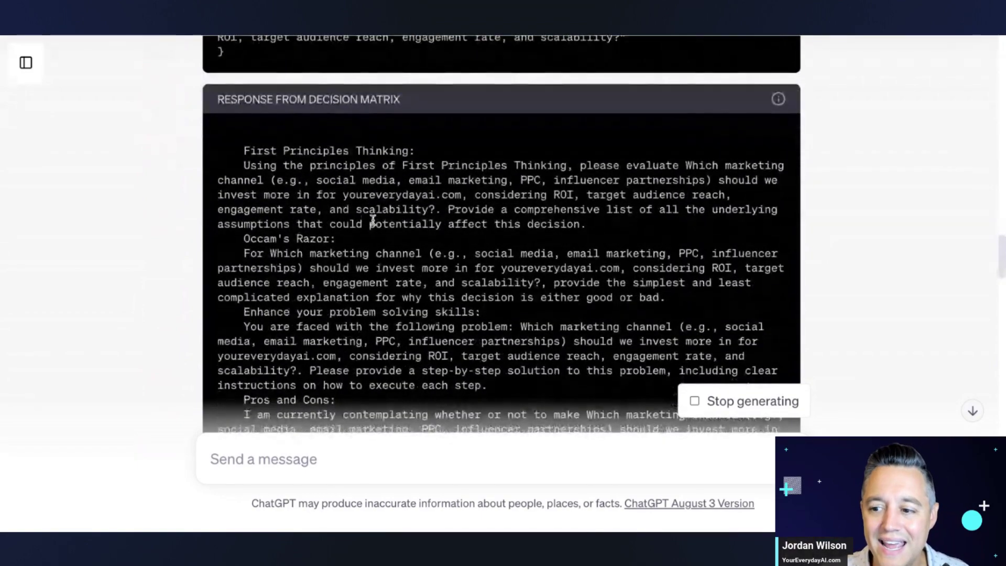
pyautogui.moveTo(245, 159); pyautogui.dragTo(370, 257)
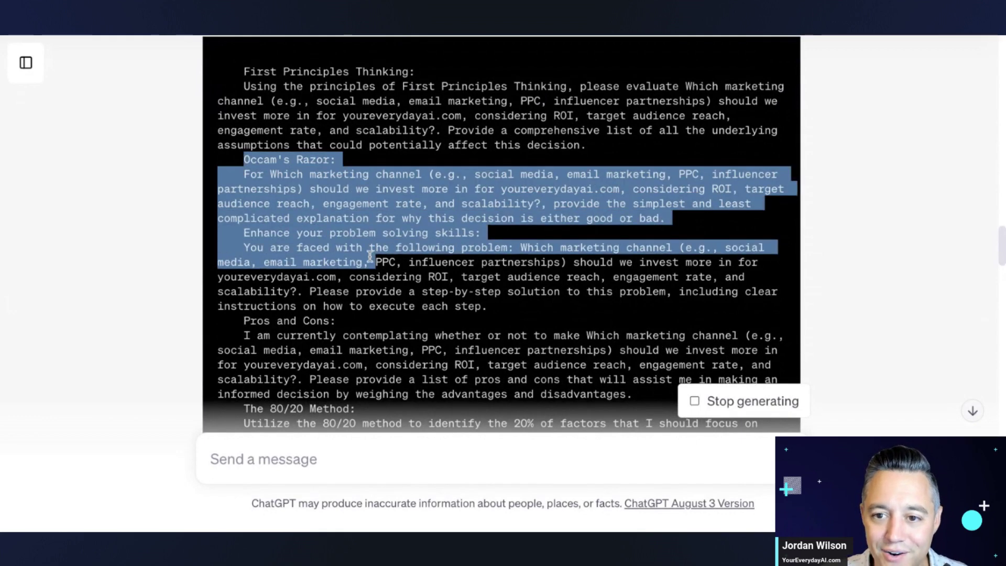
pyautogui.moveTo(243, 145); pyautogui.dragTo(514, 275)
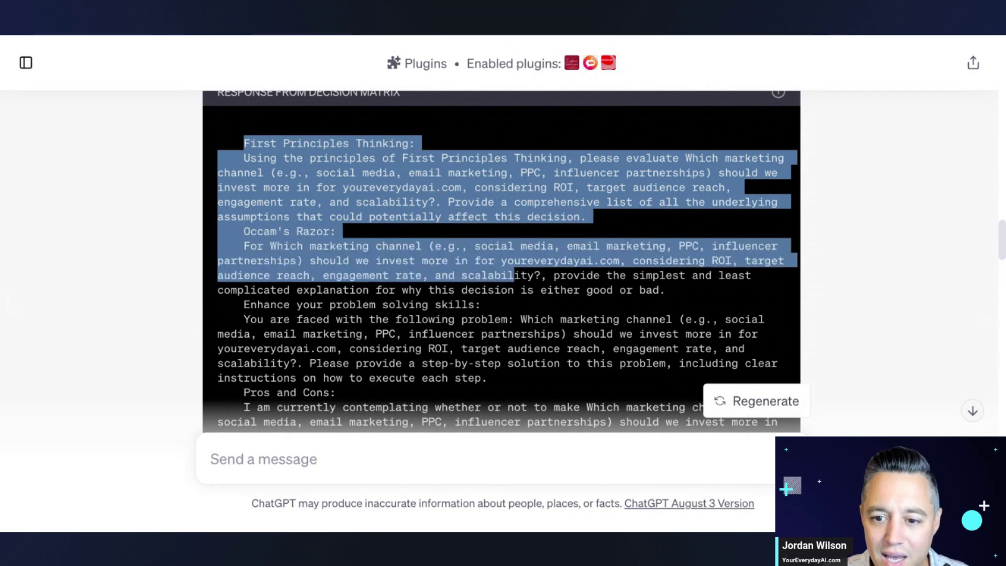
pyautogui.scroll(-2, 310, 318)
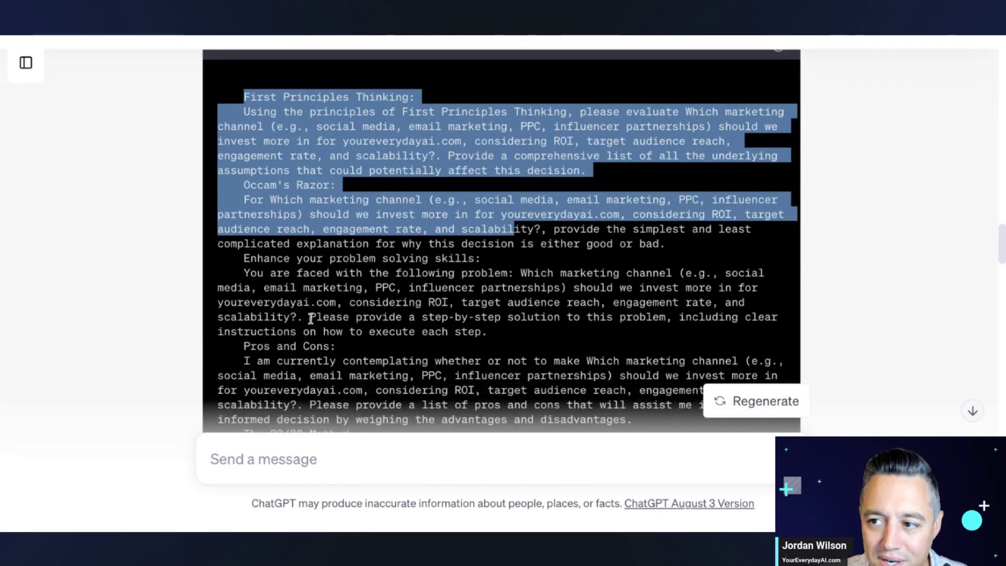
pyautogui.scroll(-2, 309, 318)
pyautogui.scroll(5, 277, 287)
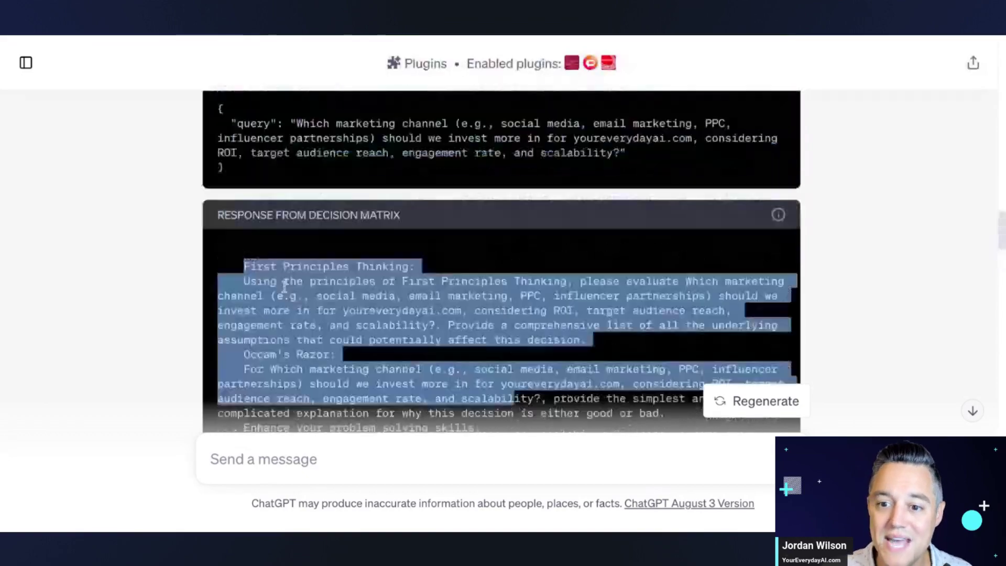
pyautogui.click(781, 227)
pyautogui.scroll(2, 475, 218)
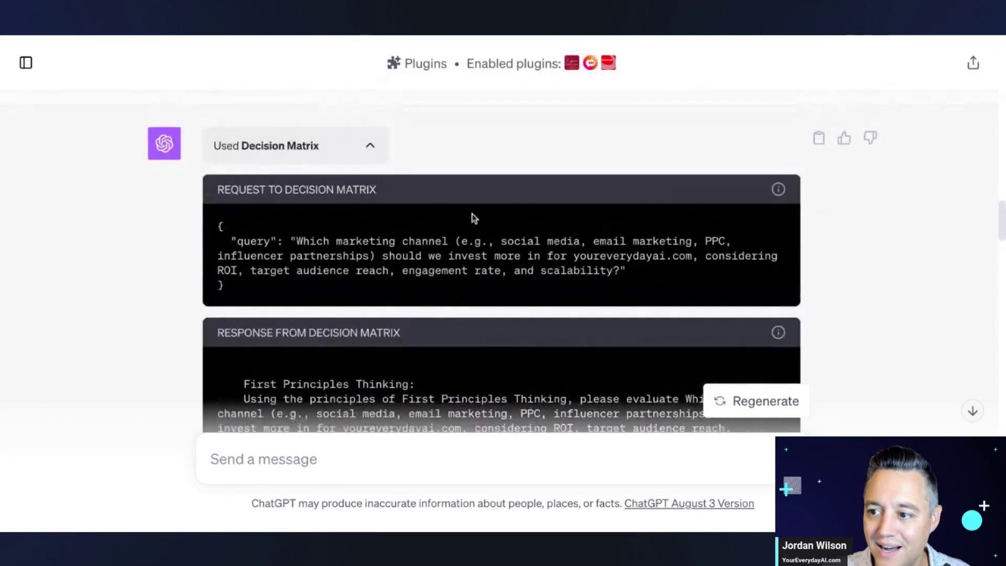
# Collapse the Decision Matrix details and read the Pros and Cons for each marketing channel
pyautogui.click(370, 149)
pyautogui.scroll(-2, 272, 209)
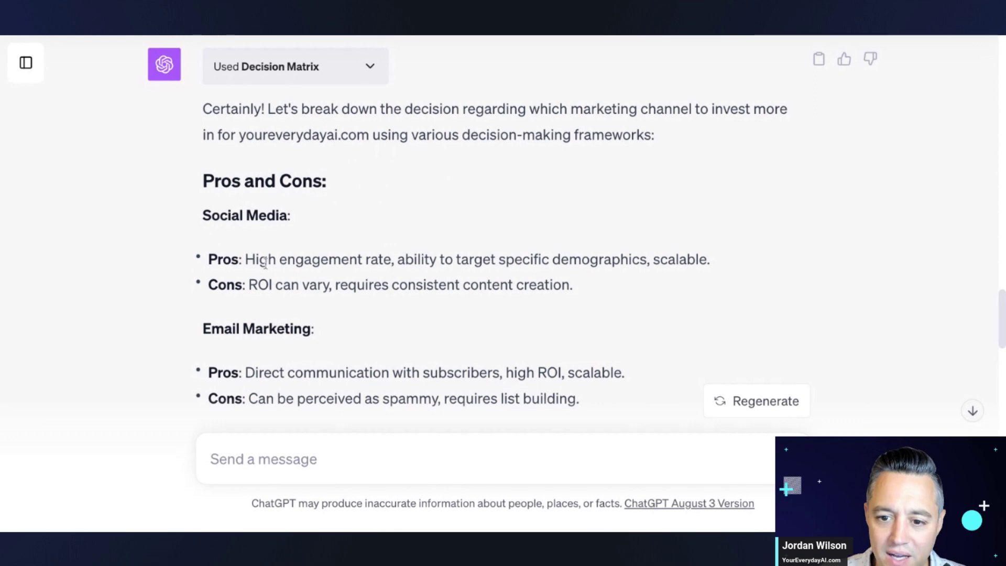
pyautogui.scroll(-3, 232, 251)
pyautogui.scroll(-4, 373, 240)
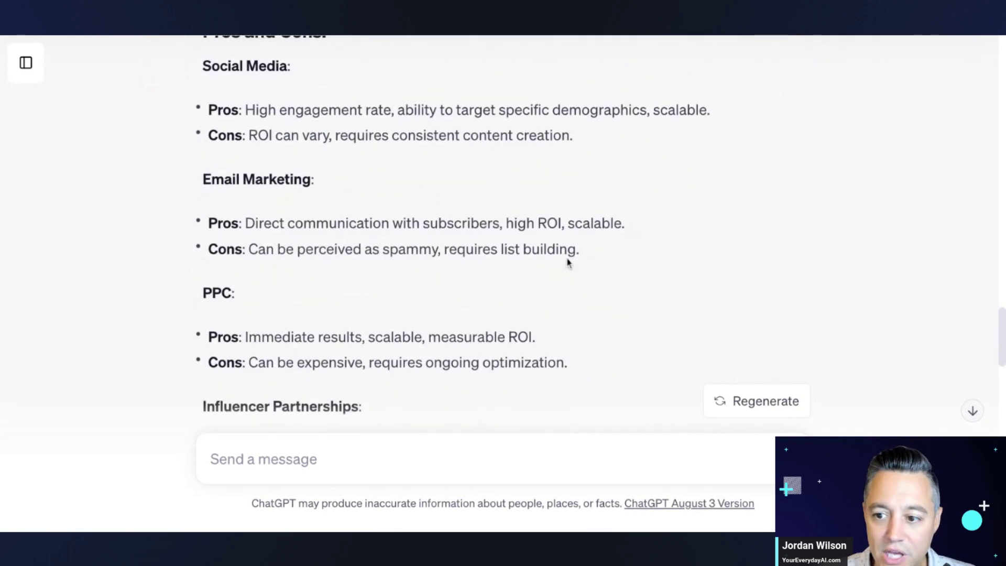
pyautogui.scroll(-4, 395, 250)
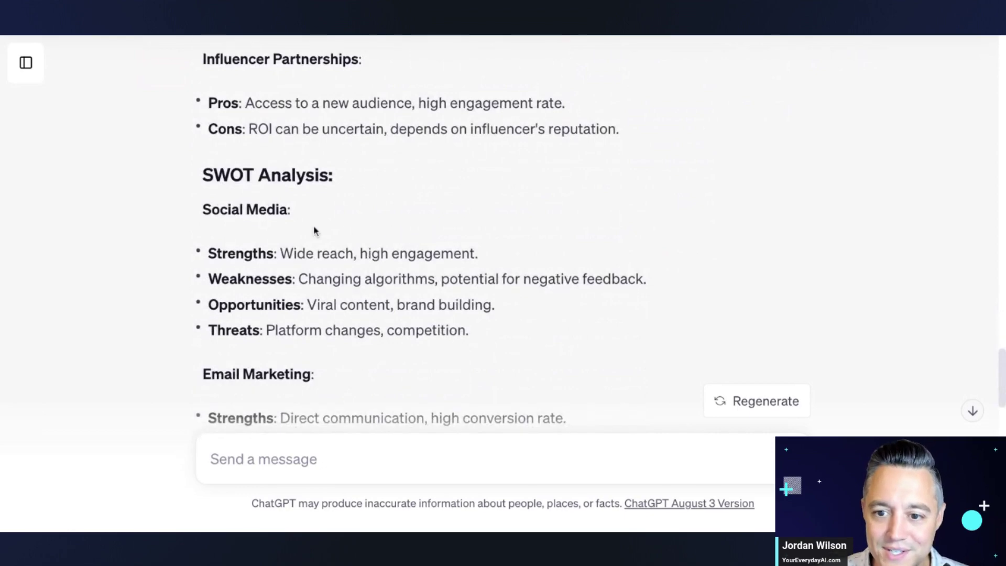
pyautogui.scroll(-4, 304, 231)
pyautogui.scroll(-3, 304, 231)
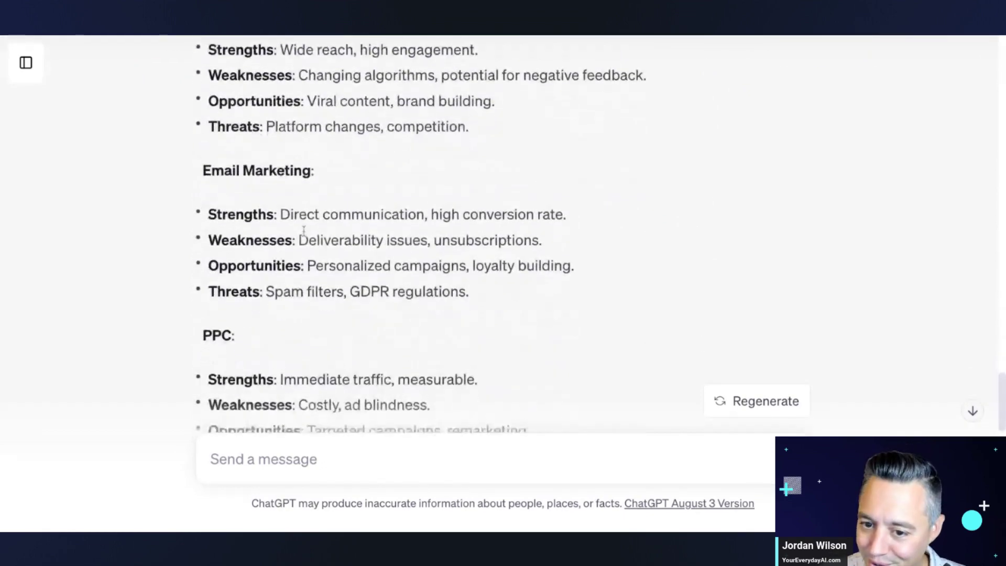
pyautogui.scroll(2, 303, 234)
pyautogui.scroll(4, 304, 236)
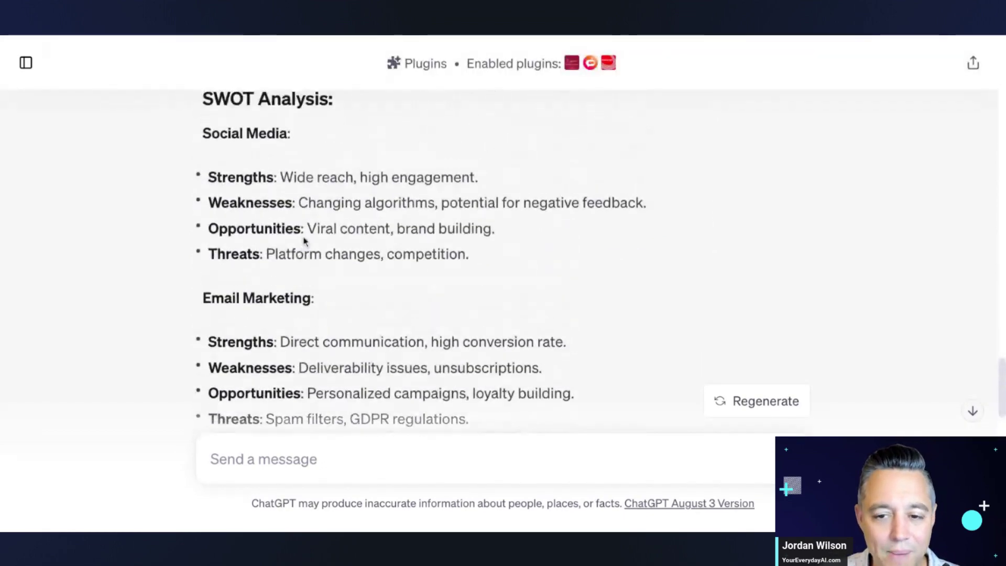
pyautogui.scroll(-1, 262, 246)
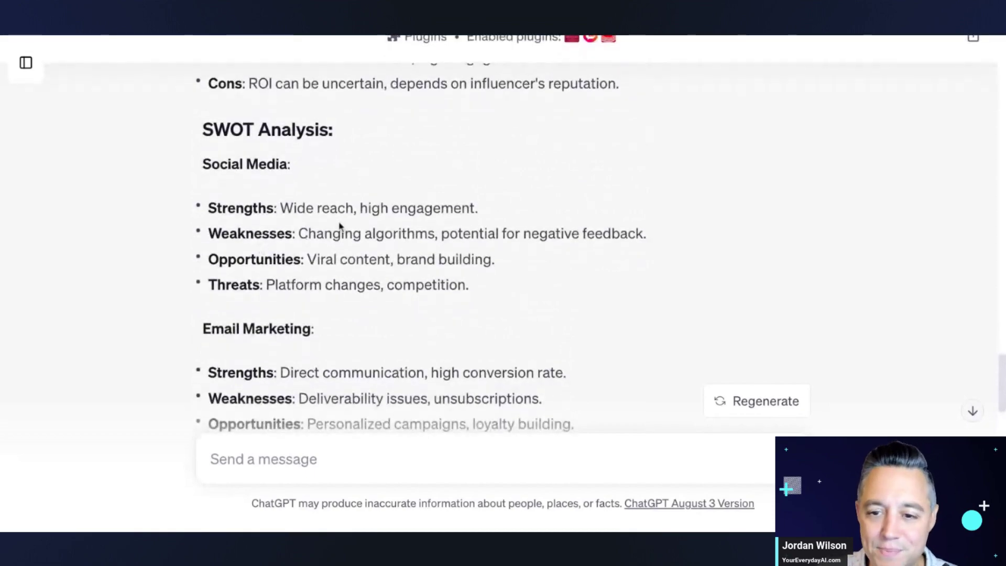
pyautogui.scroll(-1, 340, 226)
# Highlight the four Email Marketing SWOT bullets and scroll back over the SWOT analysis
pyautogui.moveTo(203, 95); pyautogui.dragTo(334, 96)
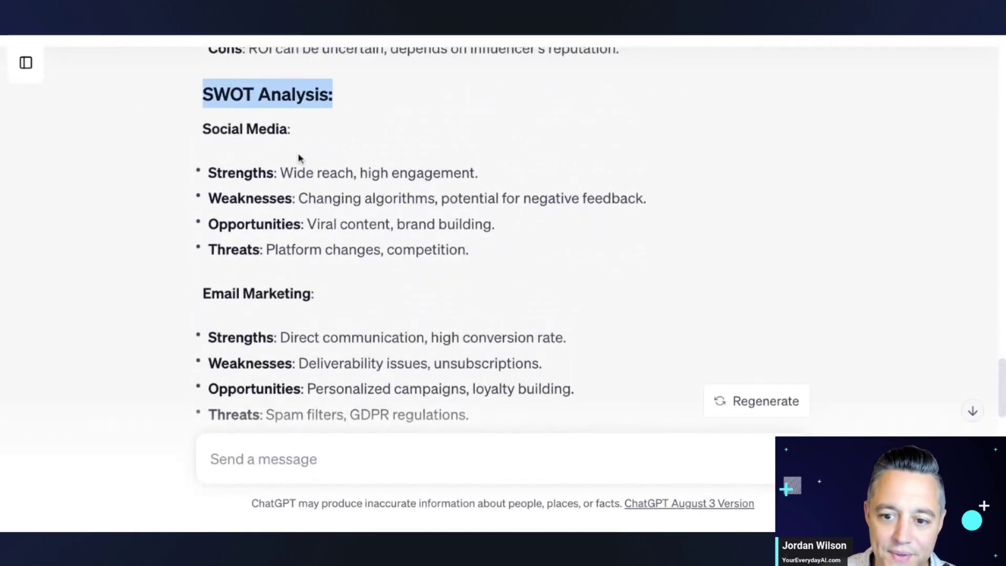
pyautogui.scroll(-4, 299, 131)
pyautogui.moveTo(543, 268); pyautogui.dragTo(193, 127)
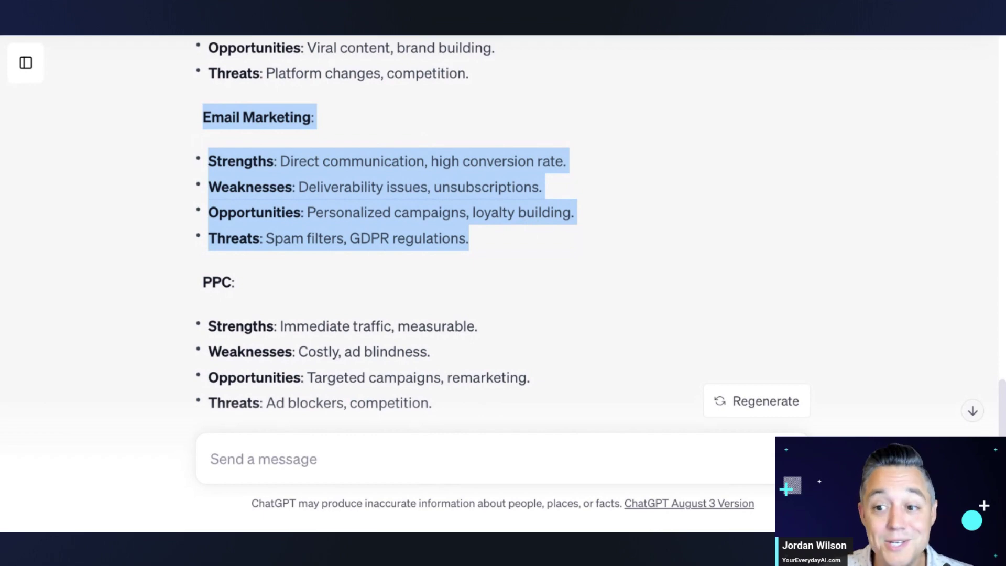
pyautogui.click(488, 251)
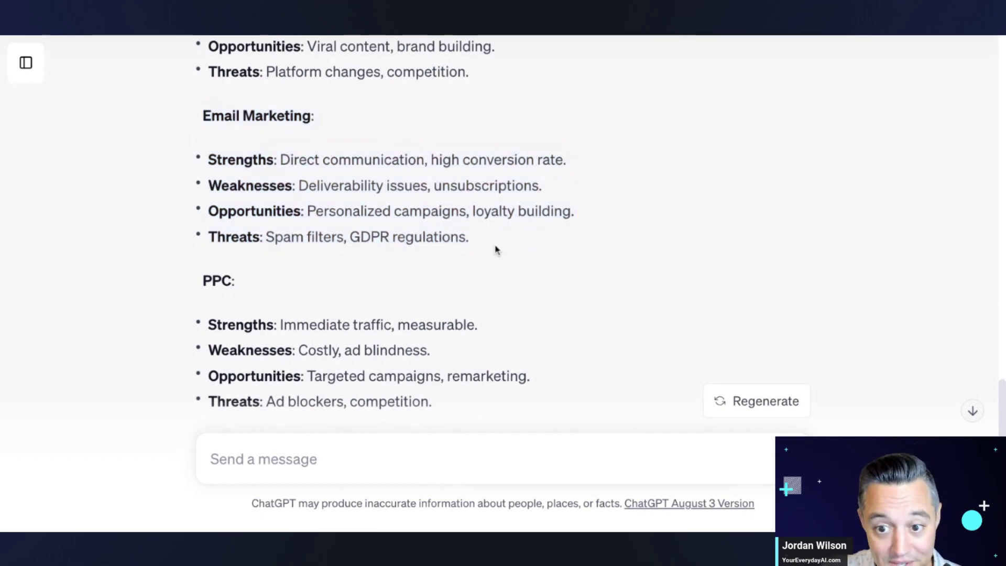
pyautogui.moveTo(497, 250); pyautogui.dragTo(208, 159)
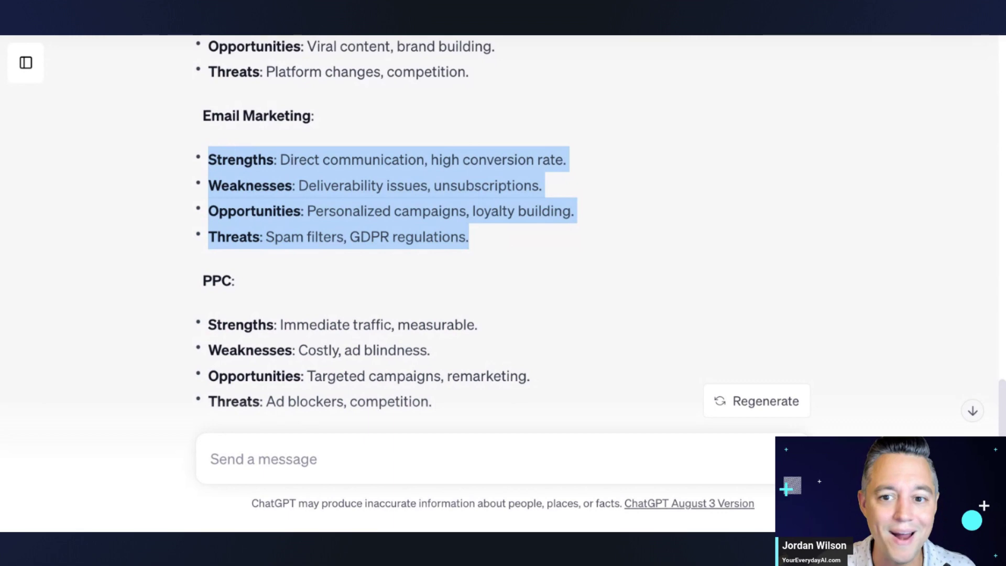
pyautogui.scroll(3, 499, 227)
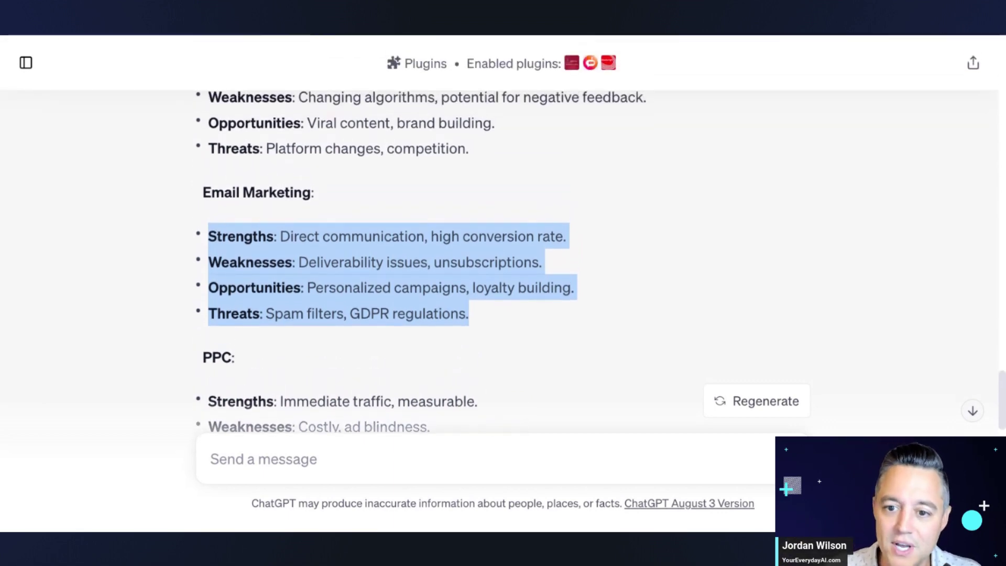
pyautogui.scroll(5, 499, 228)
pyautogui.scroll(10, 229, 181)
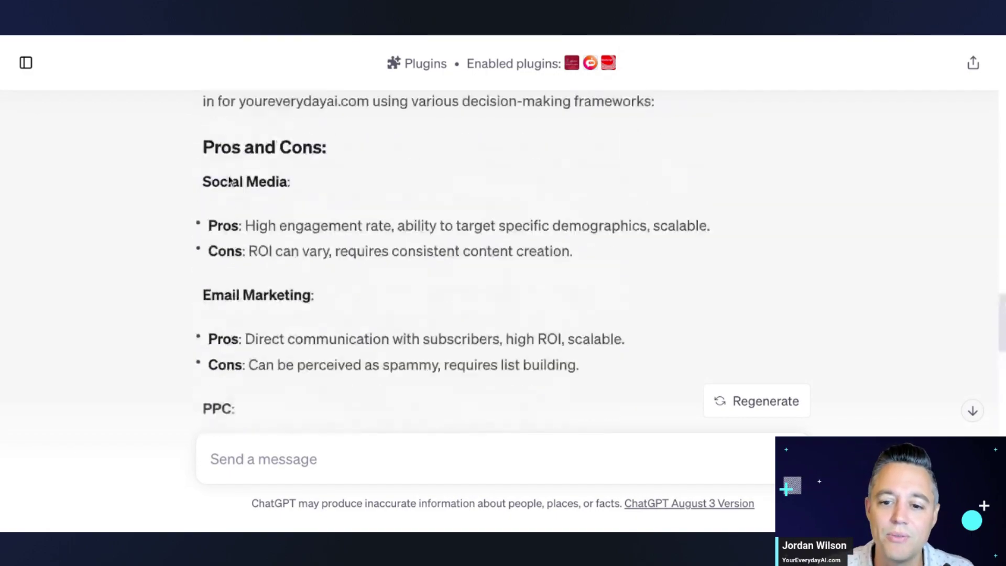
pyautogui.scroll(3, 229, 182)
pyautogui.scroll(-15, 214, 178)
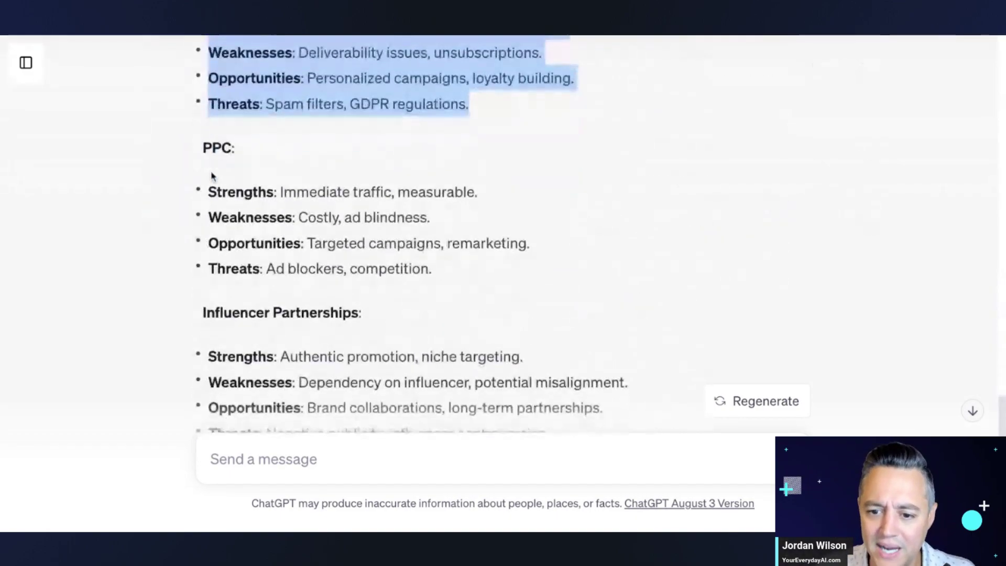
pyautogui.scroll(-2, 212, 176)
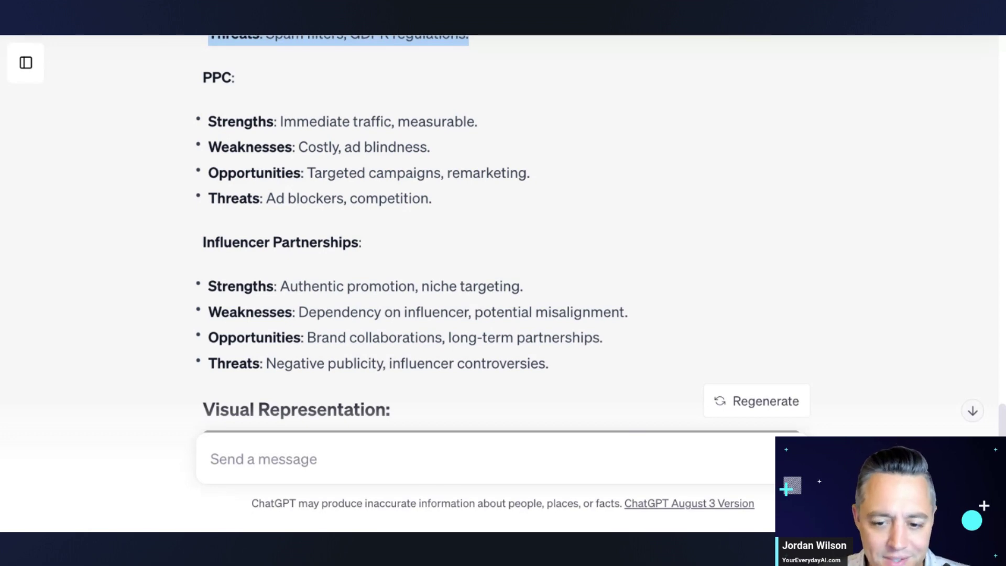
pyautogui.scroll(-4, 291, 220)
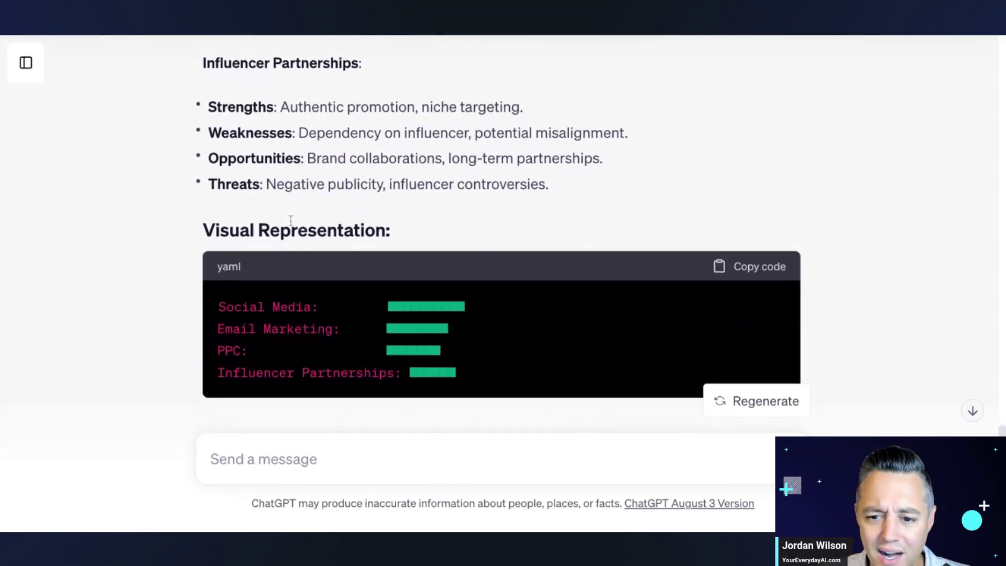
pyautogui.scroll(-1, 291, 220)
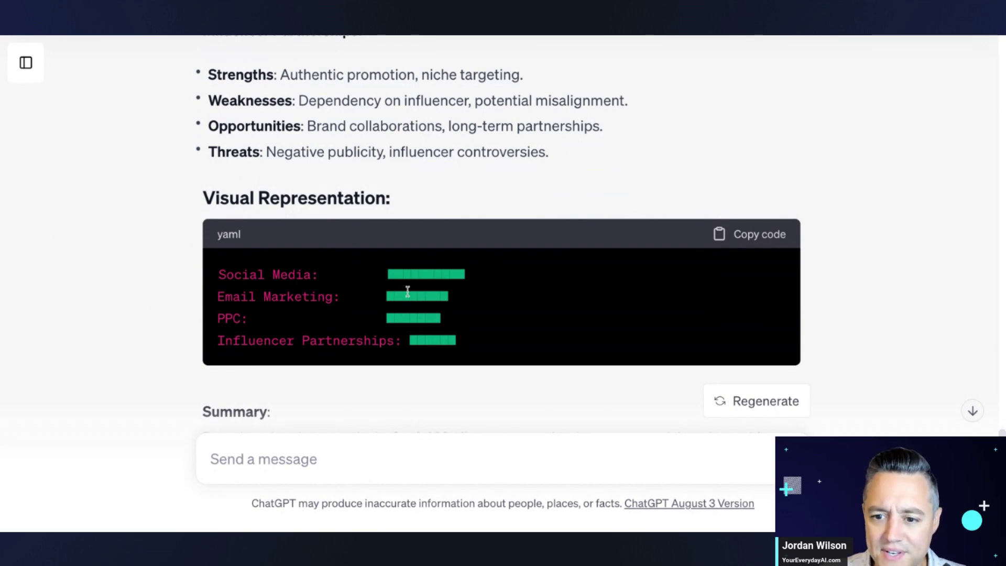
pyautogui.scroll(-8, 773, 252)
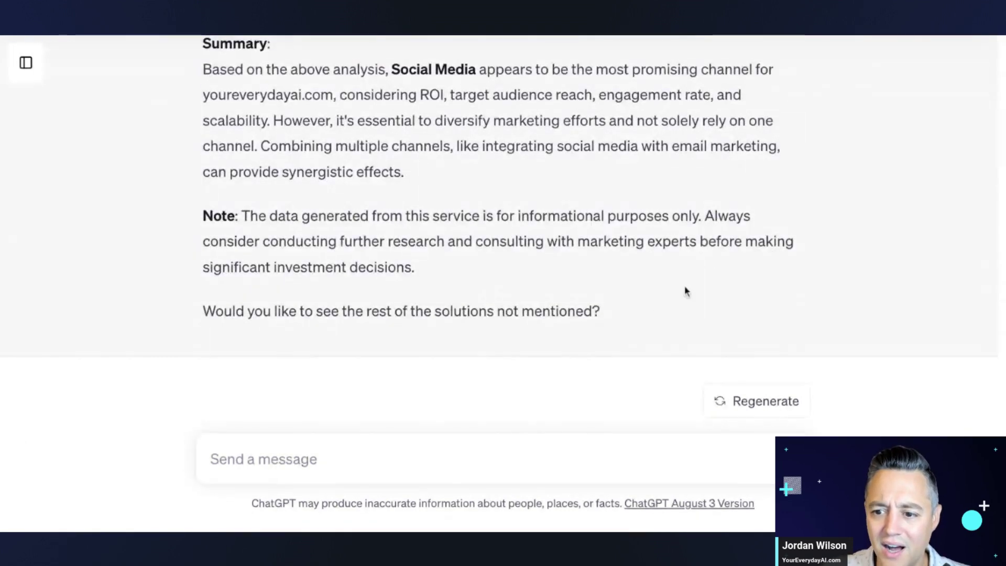
pyautogui.click(341, 460)
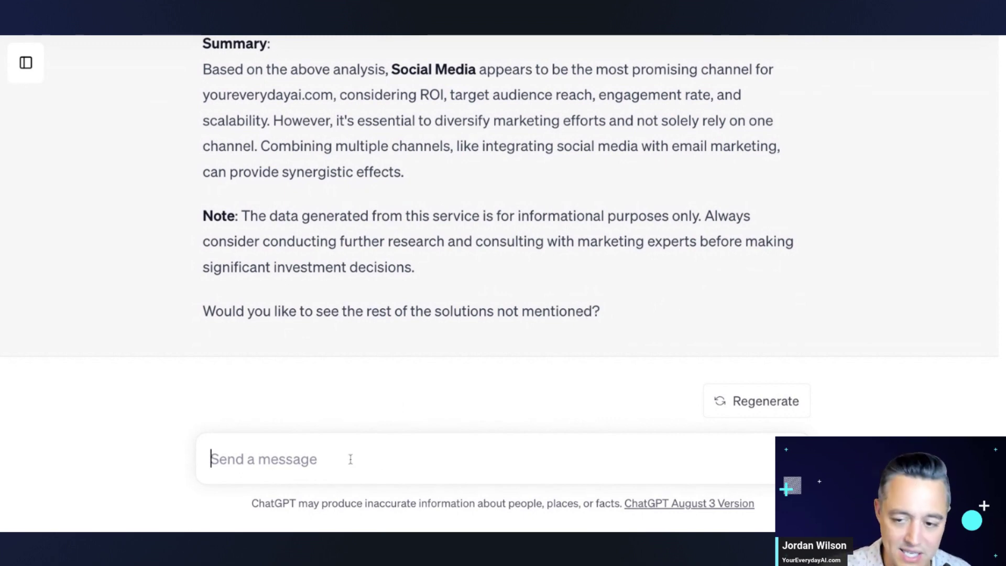
# Ask ChatGPT to visit youreverydayai.com with BrowserOp, then rerun the same decision matrix query
pyautogui.write('please r')
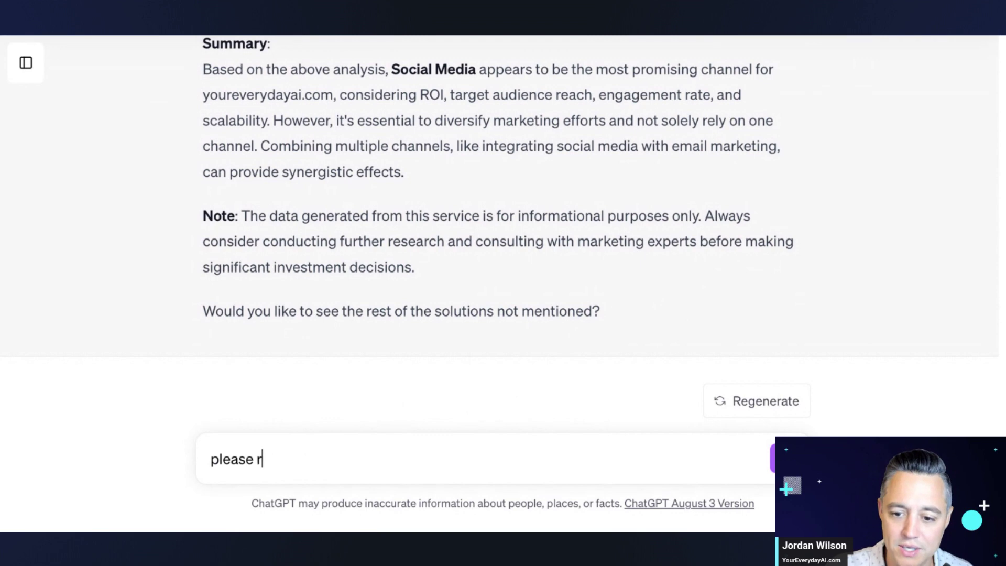
pyautogui.write('un the exact same query in')
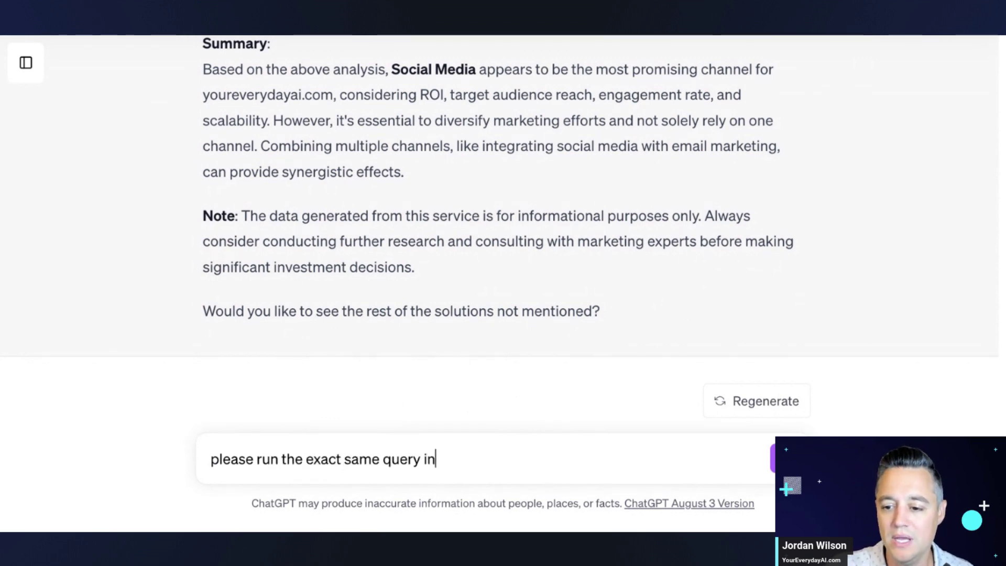
pyautogui.write(' decision')
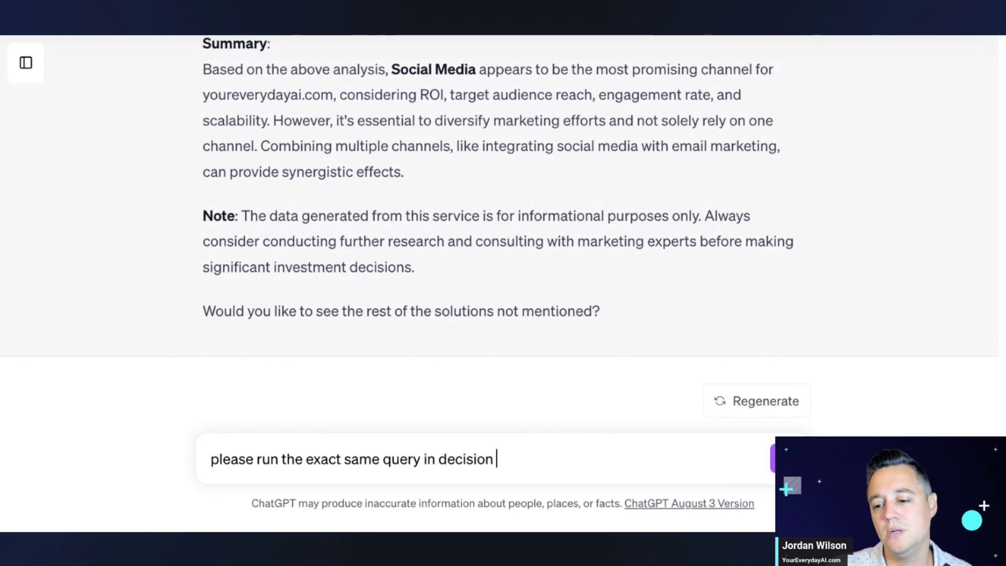
pyautogui.write(' m')
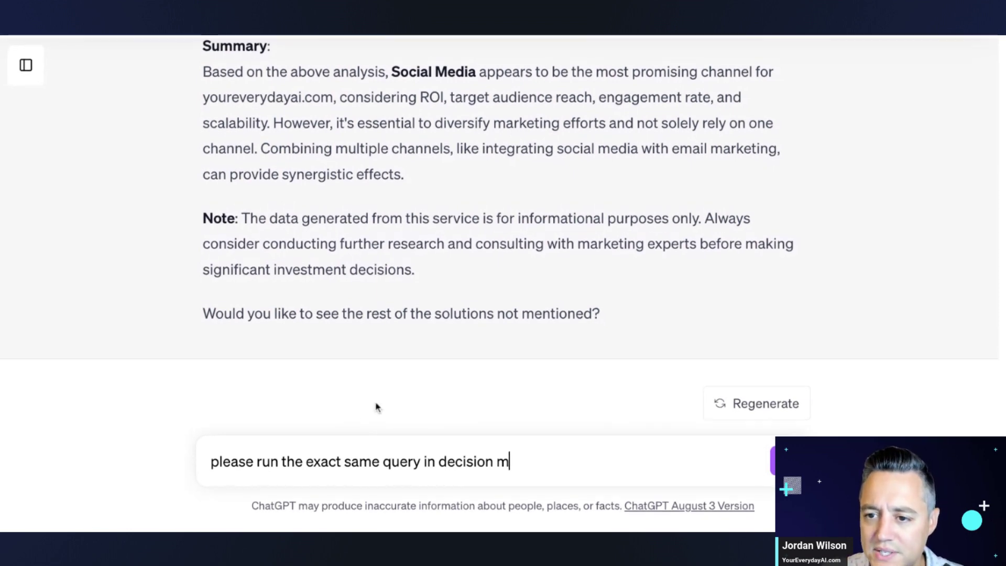
pyautogui.scroll(10, 400, 329)
pyautogui.scroll(15, 404, 330)
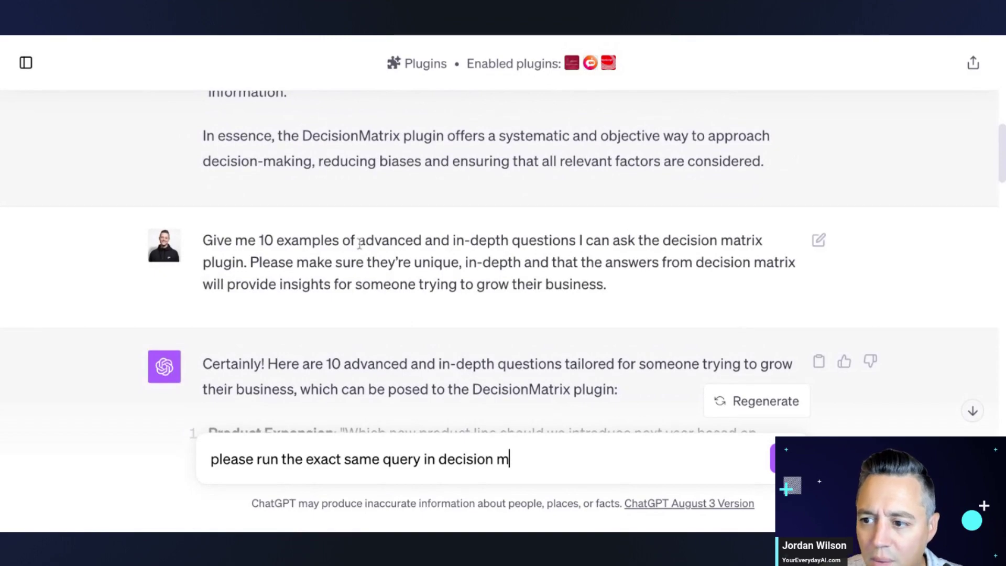
pyautogui.scroll(-15, 356, 246)
pyautogui.write('at')
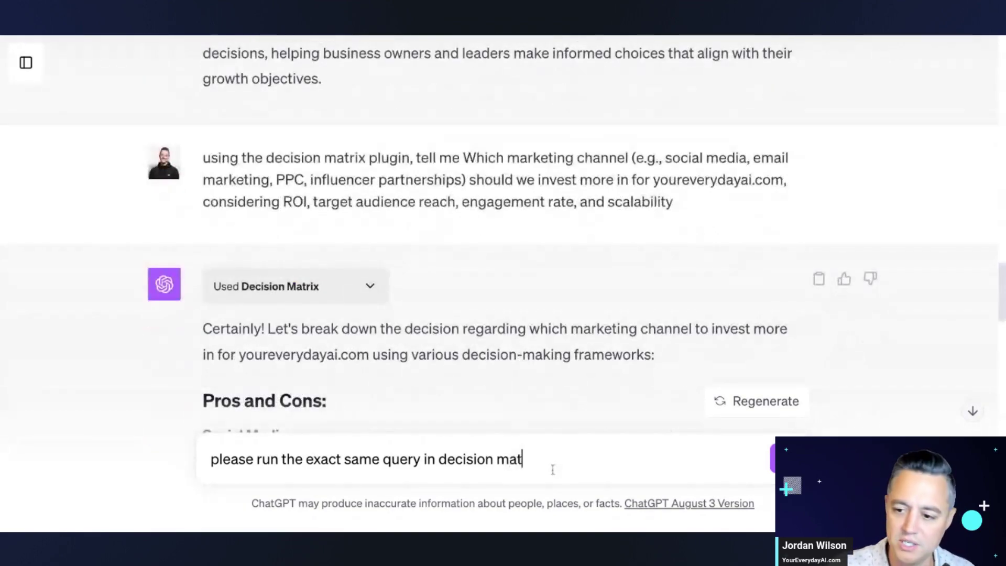
pyautogui.write('rix, however, first visit the webstie y')
pyautogui.press('BackSpace')
pyautogui.press('BackSpace')
pyautogui.press('BackSpace')
pyautogui.press('BackSpace')
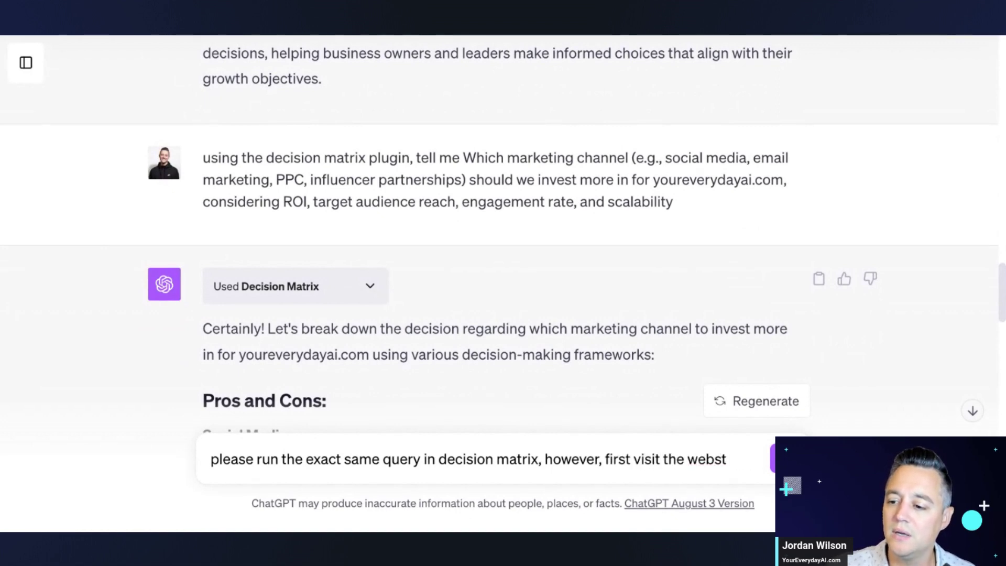
pyautogui.write('te youre')
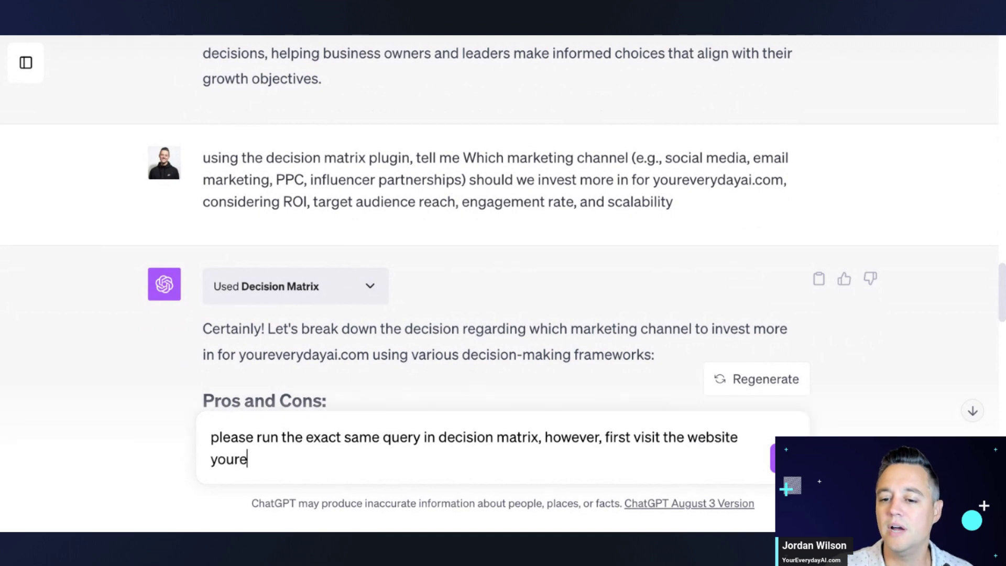
pyautogui.write('verydayai.com with the browserop plugin, and then re-run the mecisi')
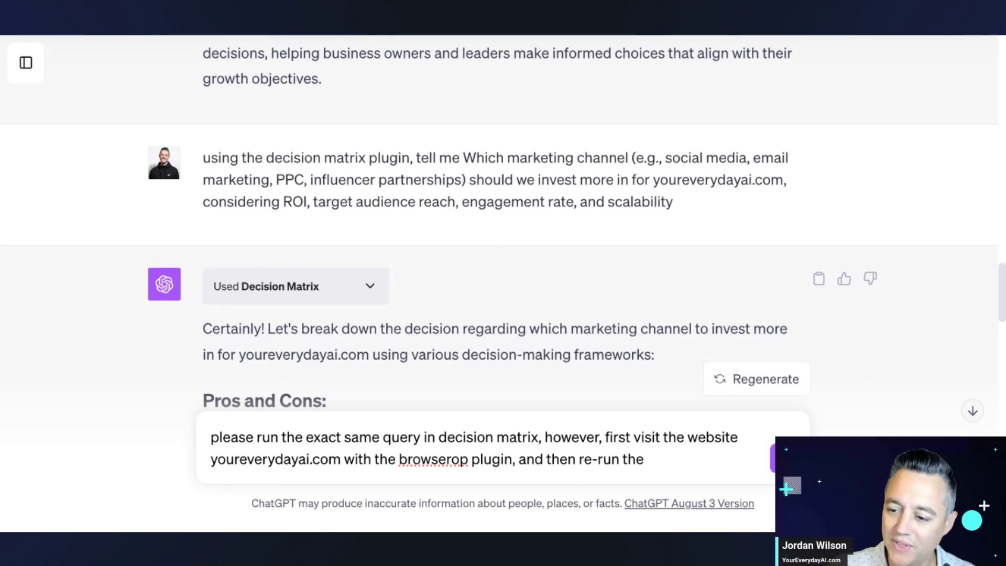
pyautogui.write('cision matrix')
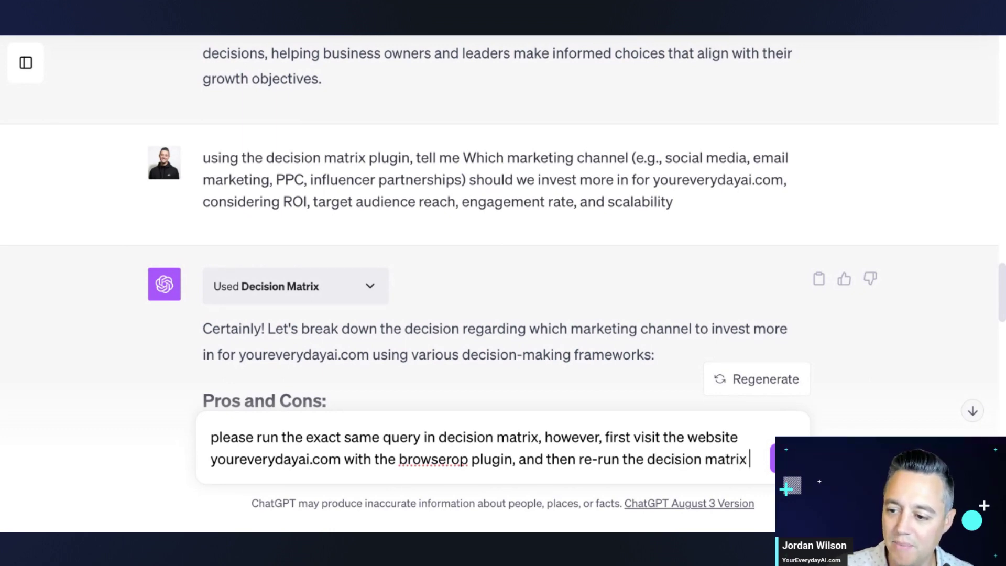
pyautogui.write(' based on the data on Everyday AI')
pyautogui.press('Return')
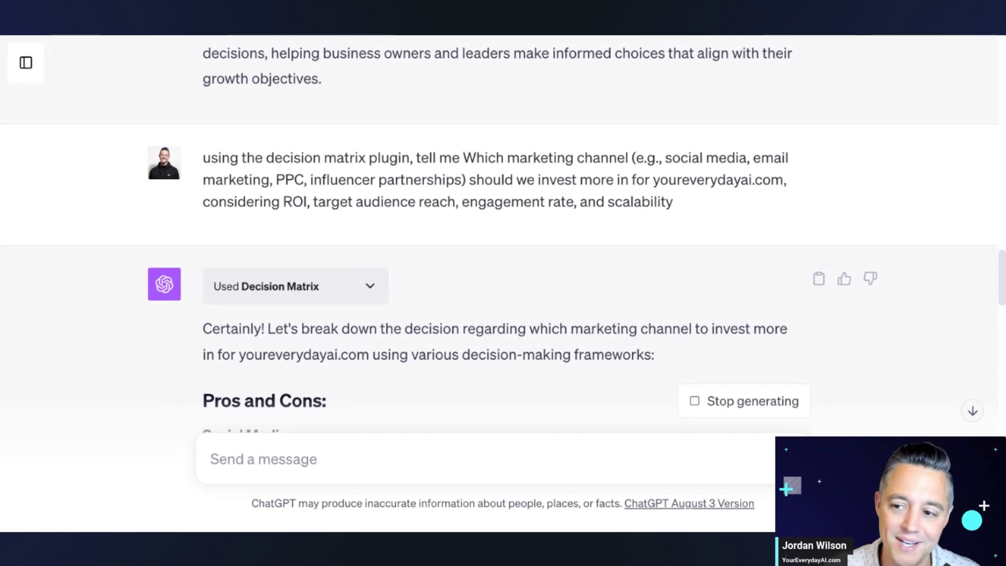
# Highlight youreverydayai.com in the prompt and scroll through the site-tailored rerun answer
pyautogui.moveTo(785, 182); pyautogui.dragTo(660, 181)
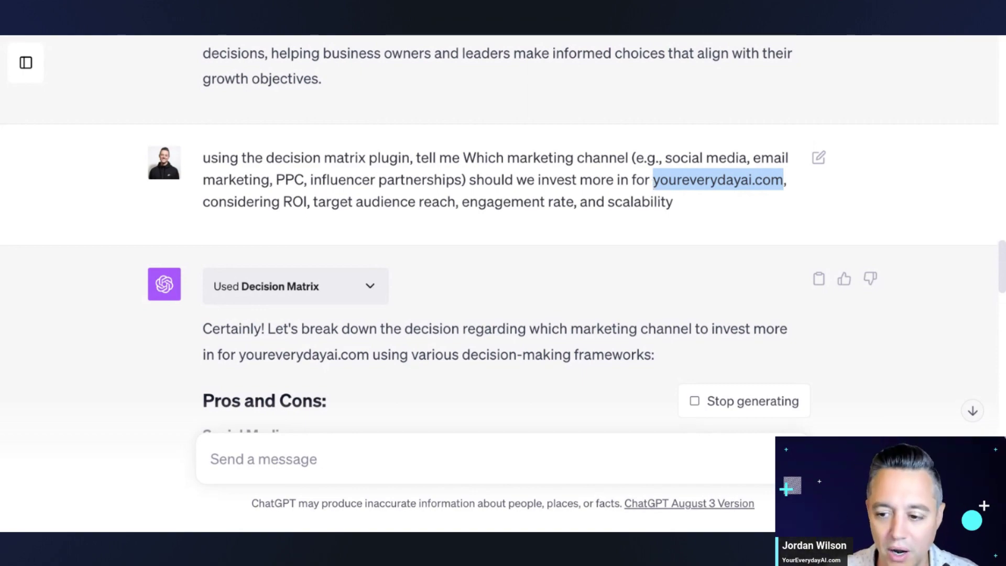
pyautogui.scroll(-2, 635, 208)
pyautogui.scroll(-9, 634, 209)
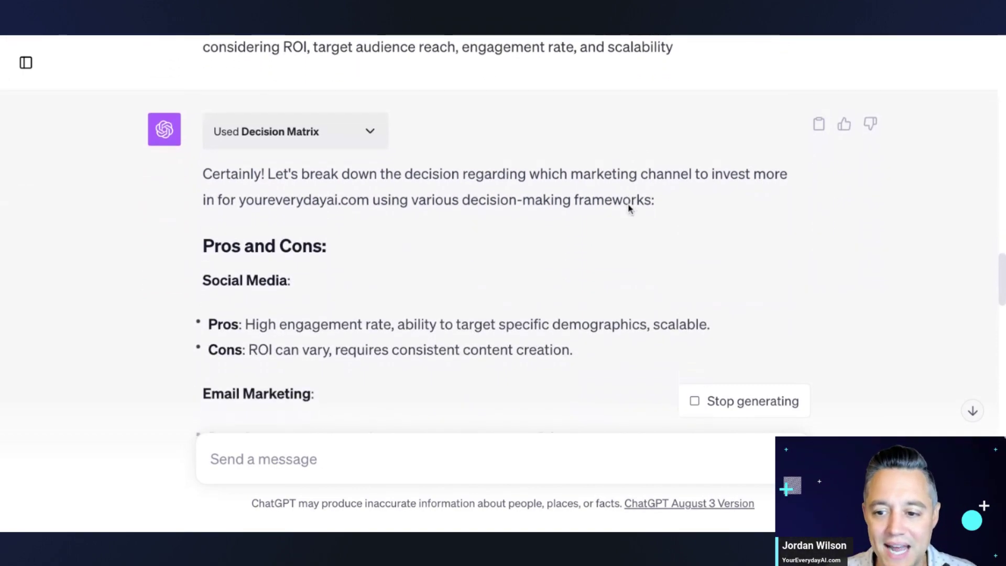
pyautogui.scroll(-20, 629, 210)
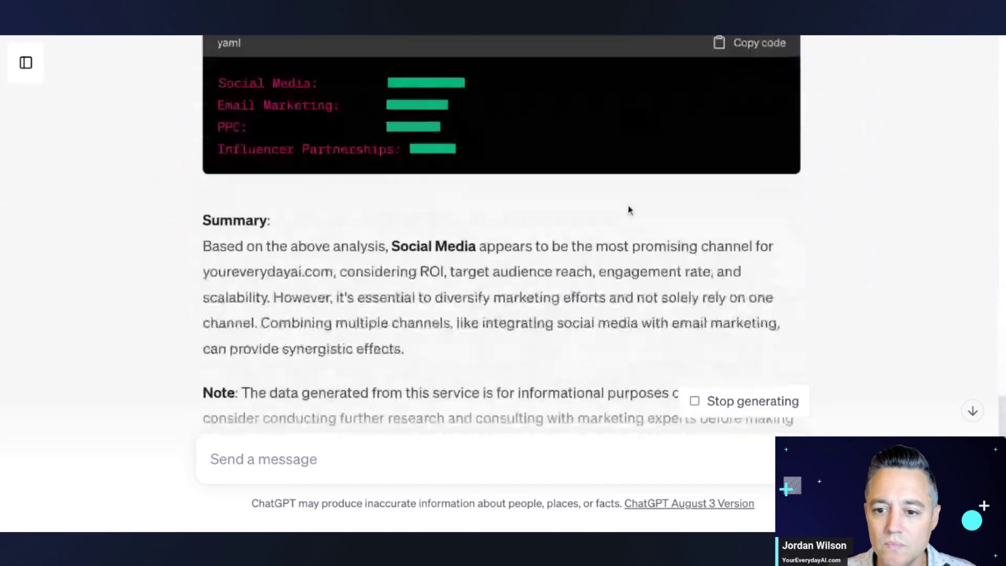
pyautogui.scroll(-4, 629, 209)
pyautogui.scroll(1, 626, 209)
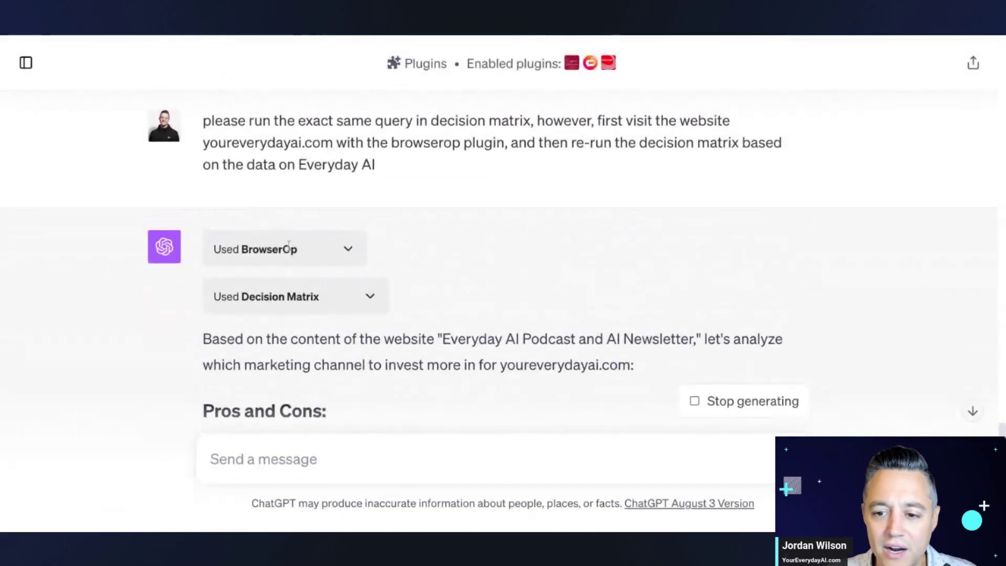
# Expand and collapse the BrowserOp and Decision Matrix request details
pyautogui.click(348, 250)
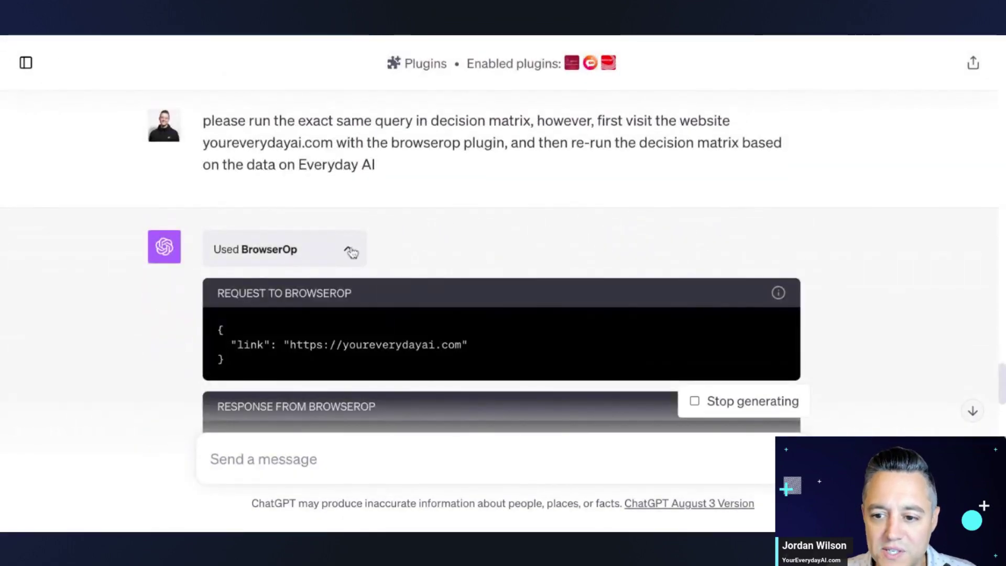
pyautogui.scroll(-1, 353, 250)
pyautogui.click(348, 182)
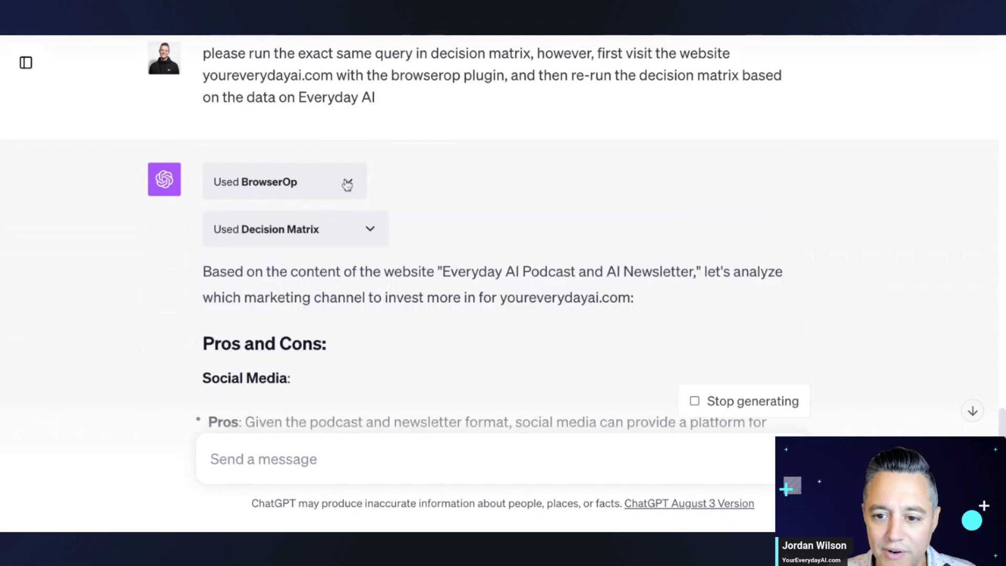
pyautogui.click(369, 231)
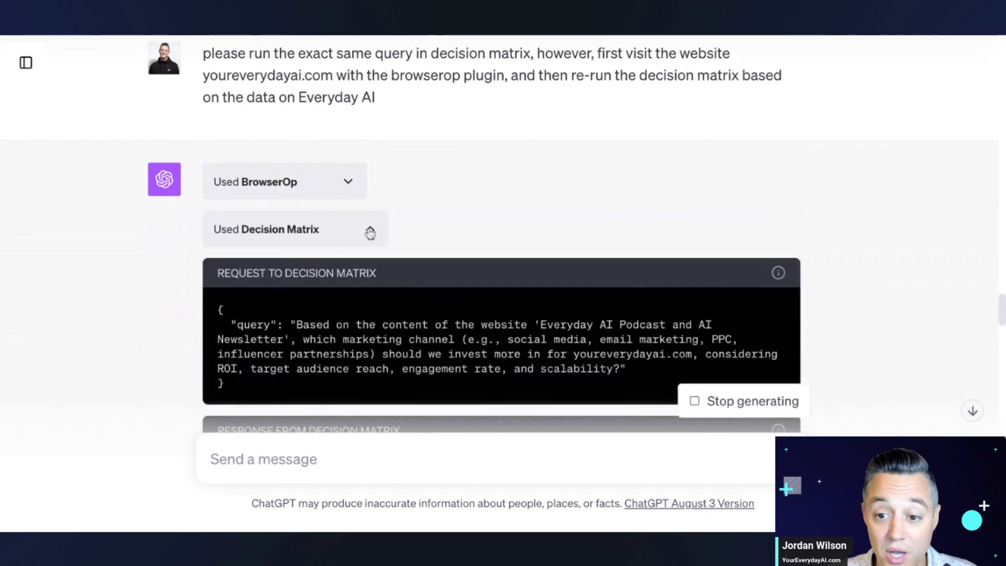
pyautogui.click(370, 232)
pyautogui.scroll(-5, 240, 250)
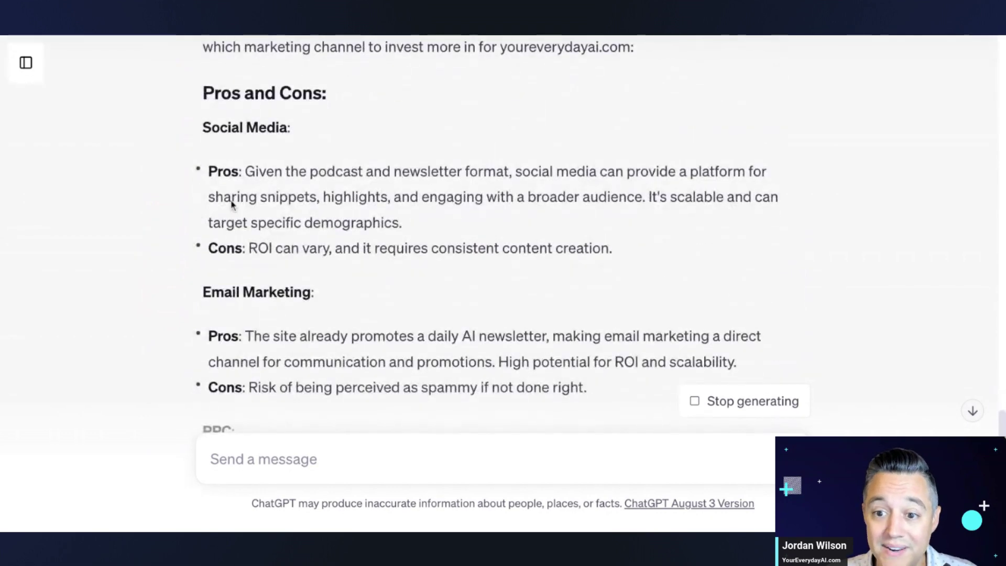
pyautogui.moveTo(358, 171); pyautogui.dragTo(512, 171)
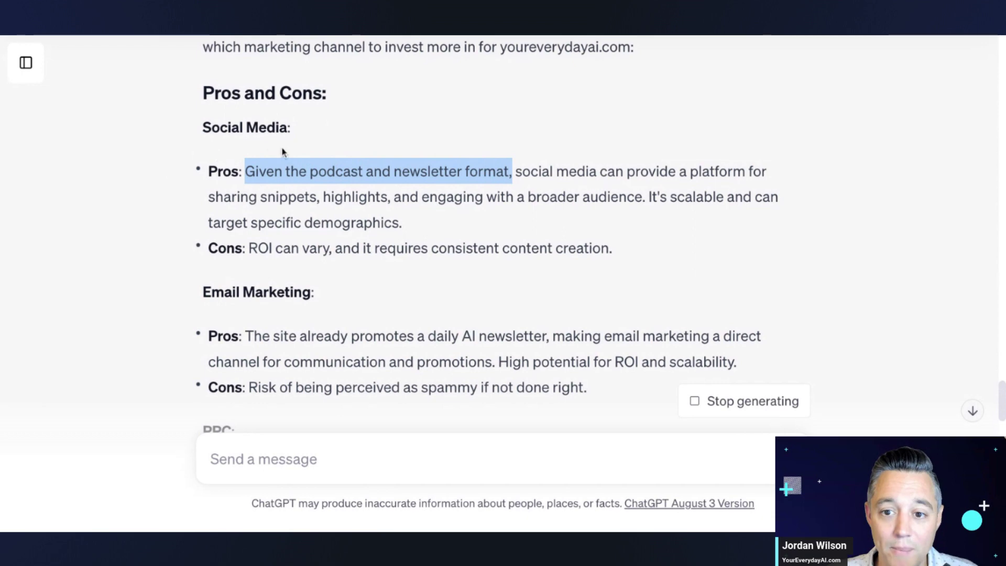
pyautogui.click(354, 184)
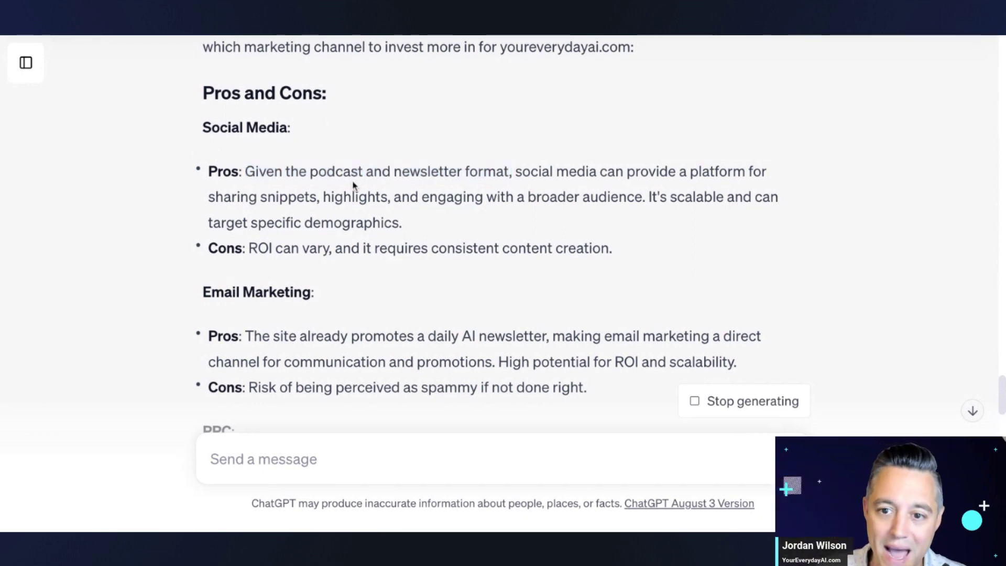
pyautogui.scroll(-5, 353, 194)
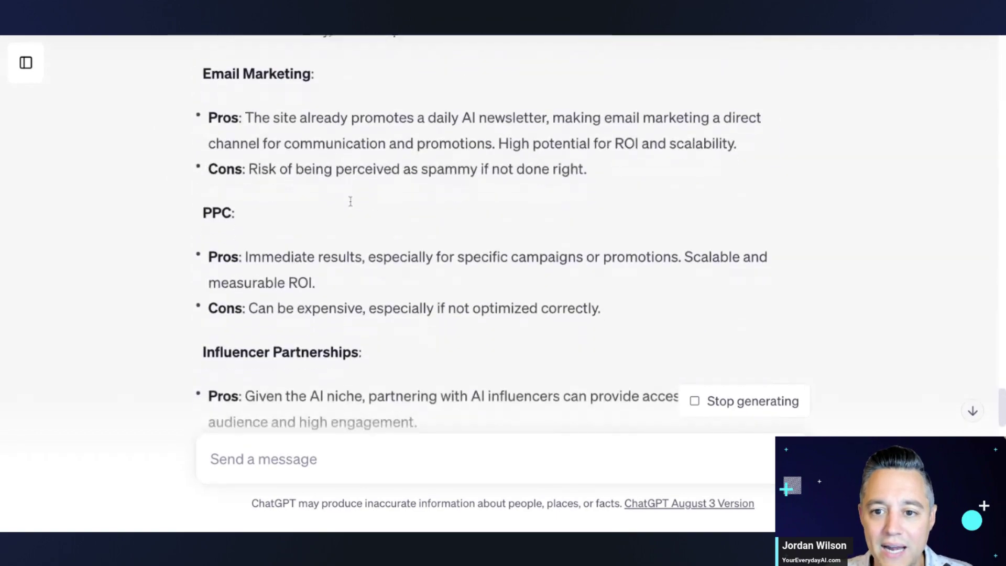
pyautogui.scroll(5, 351, 203)
pyautogui.scroll(-8, 270, 169)
pyautogui.moveTo(602, 252); pyautogui.dragTo(616, 255)
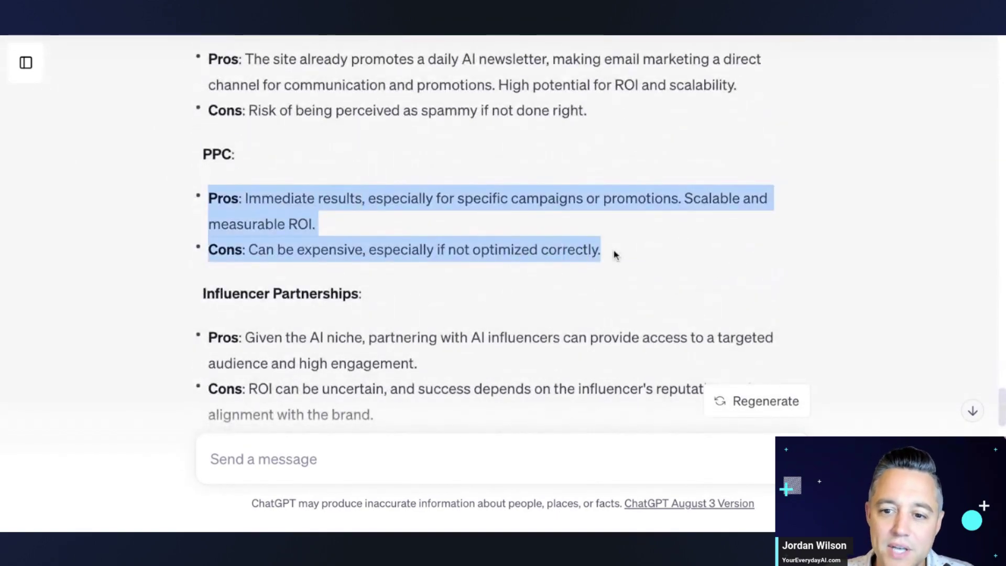
pyautogui.click(341, 220)
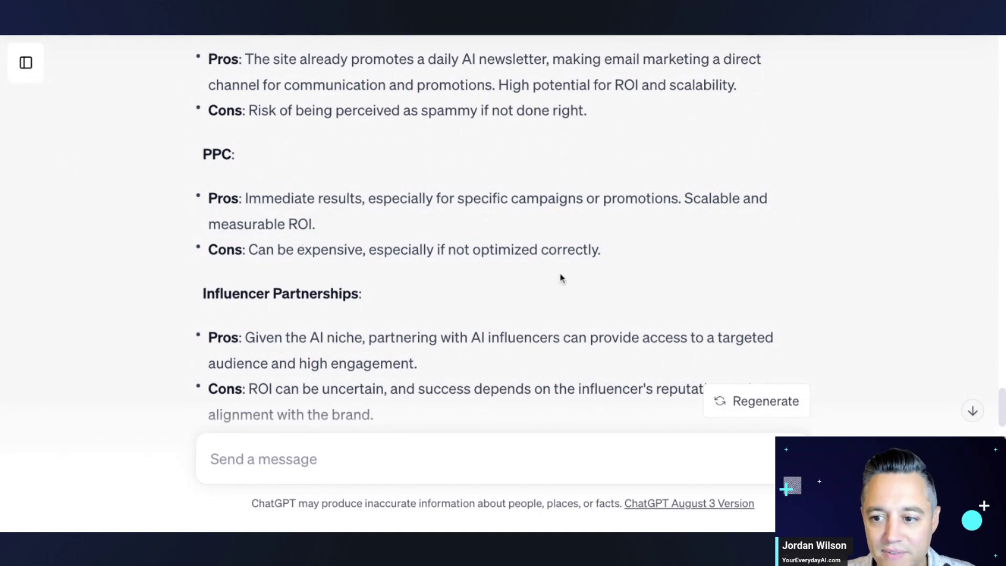
pyautogui.scroll(-20, 561, 278)
pyautogui.scroll(3, 558, 277)
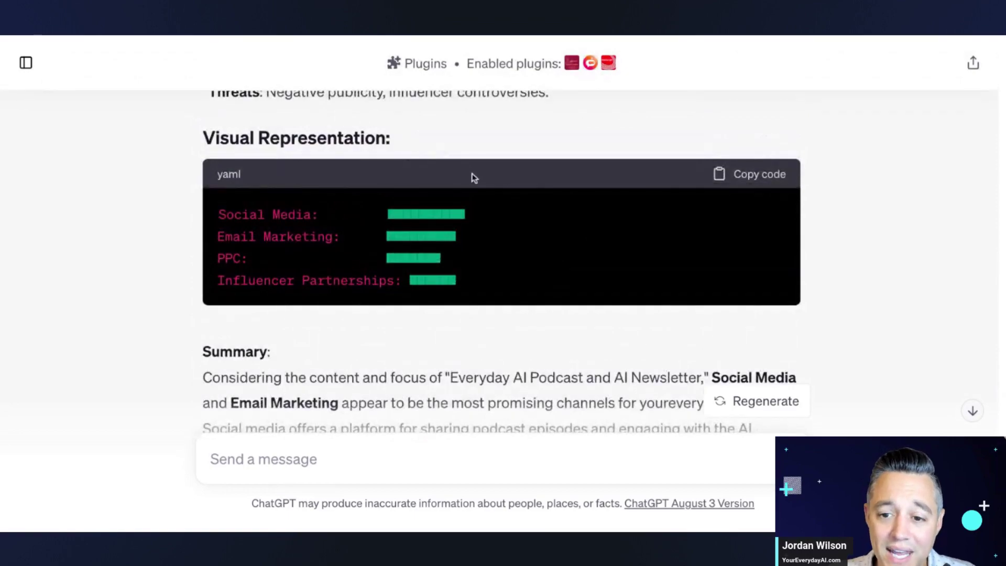
# Scroll between the earlier and new yaml recommendation charts to compare them
pyautogui.scroll(1, 461, 181)
pyautogui.scroll(8, 391, 242)
pyautogui.scroll(15, 391, 242)
pyautogui.scroll(-20, 392, 239)
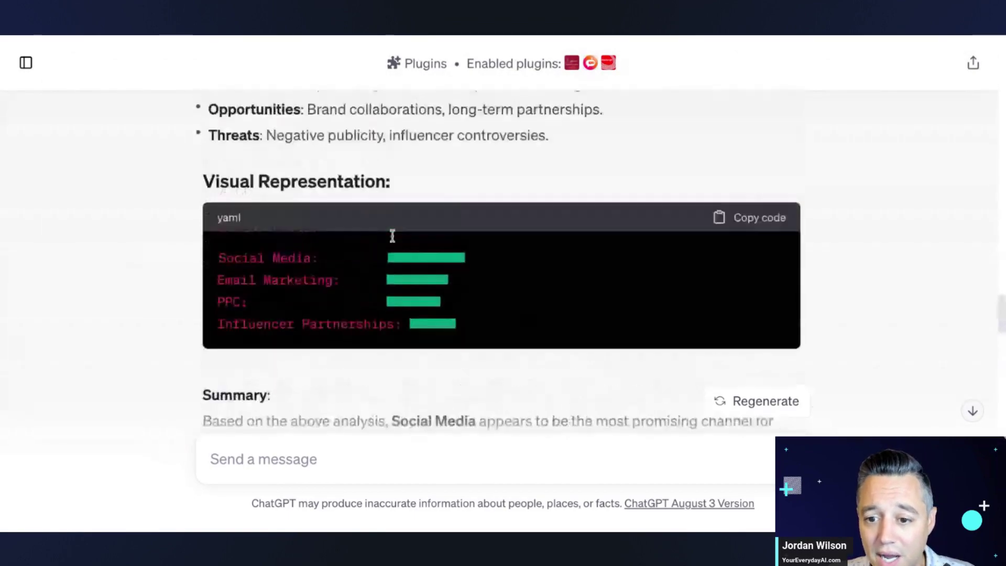
pyautogui.scroll(1, 392, 236)
pyautogui.scroll(10, 393, 238)
pyautogui.scroll(-8, 394, 236)
pyautogui.scroll(-15, 394, 234)
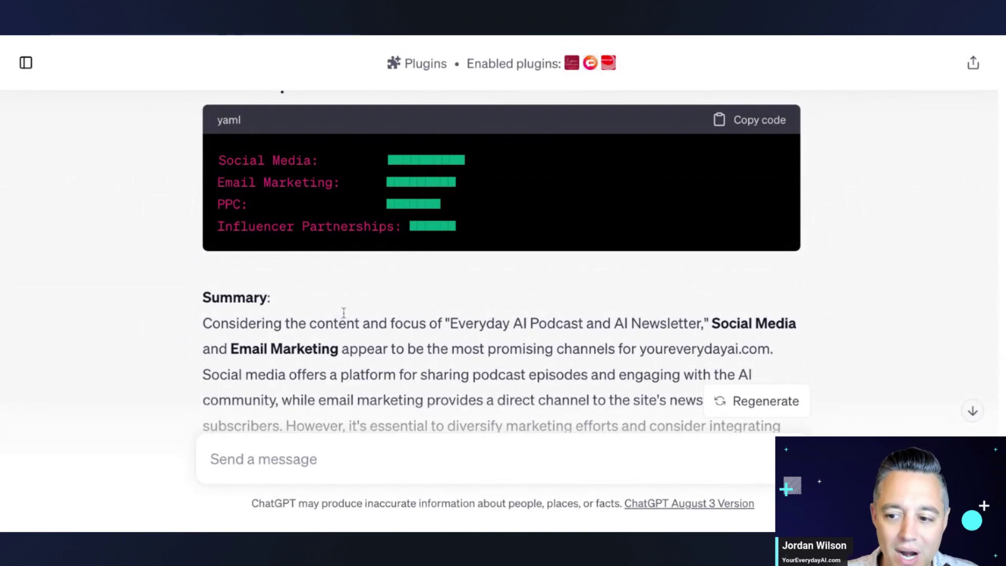
# Highlight 'Everyday AI' in the summary, then bring up the Everyday AI homepage
pyautogui.moveTo(451, 325); pyautogui.dragTo(529, 325)
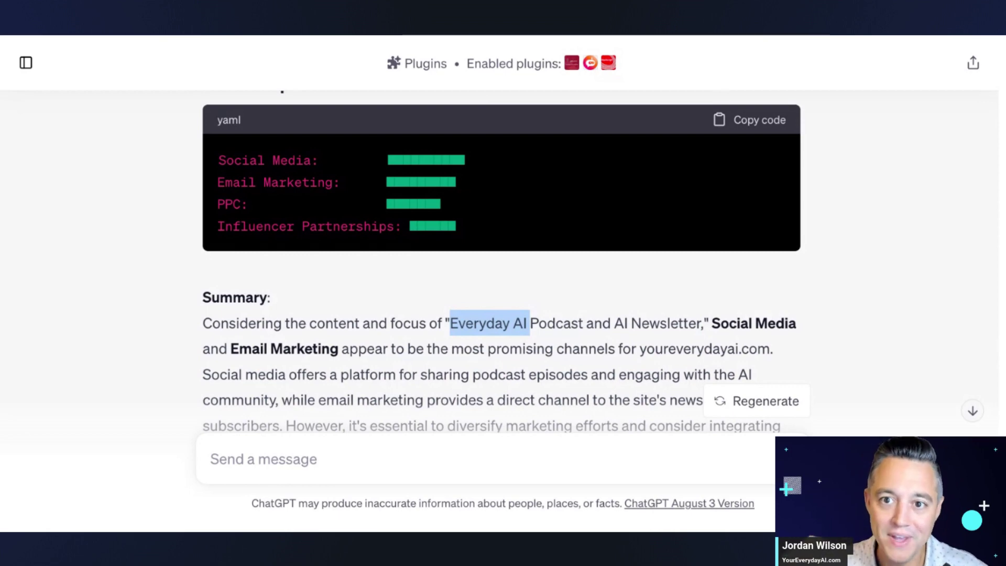
pyautogui.scroll(-5, 545, 314)
pyautogui.moveTo(551, 312); pyautogui.dragTo(600, 312)
pyautogui.click(430, 310)
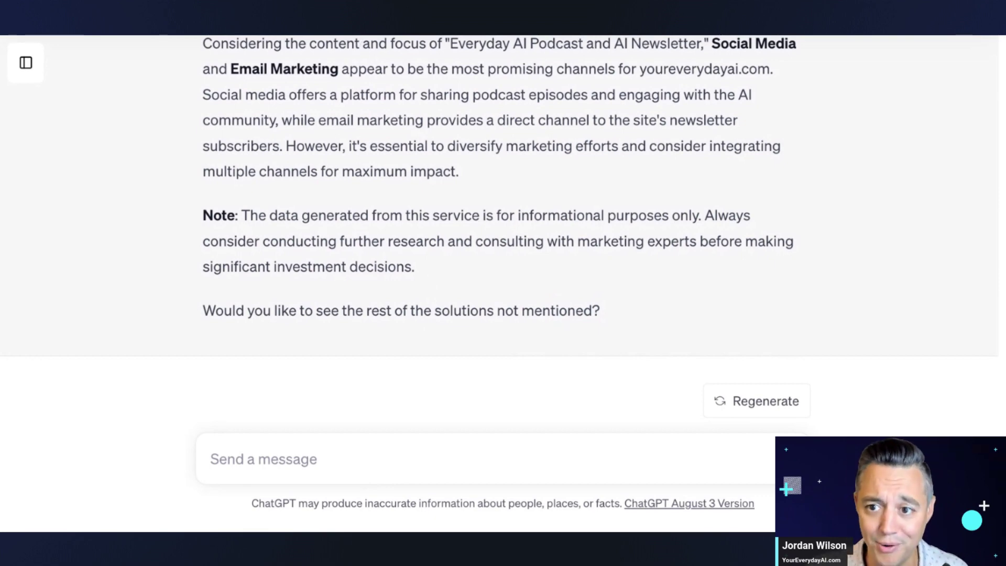
pyautogui.hotkey('ctrl', 'Tab')
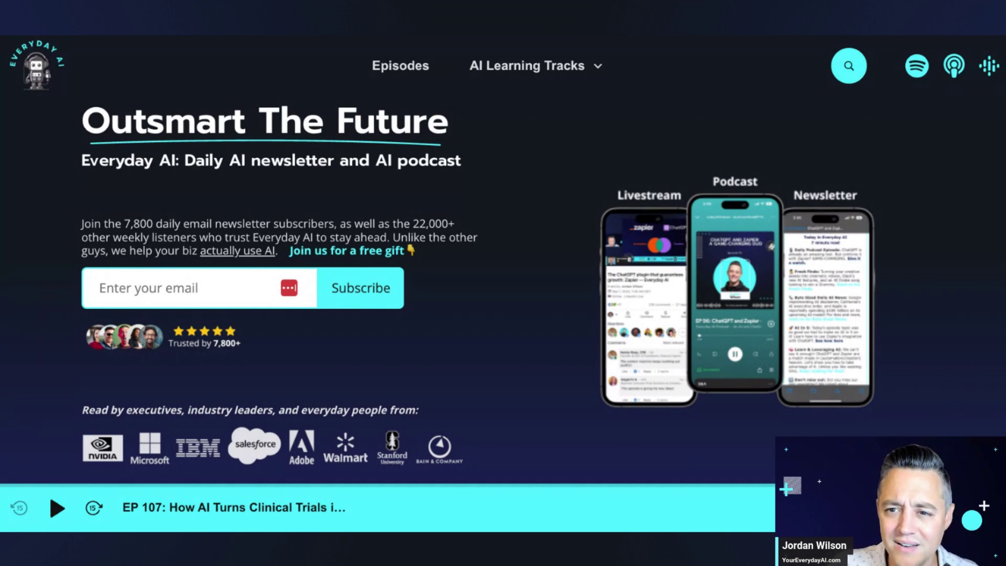
# Switch to the LinkedIn event page 'How AI is (and will be) used in Healthcare'
pyautogui.hotkey('ctrl', 'Tab')
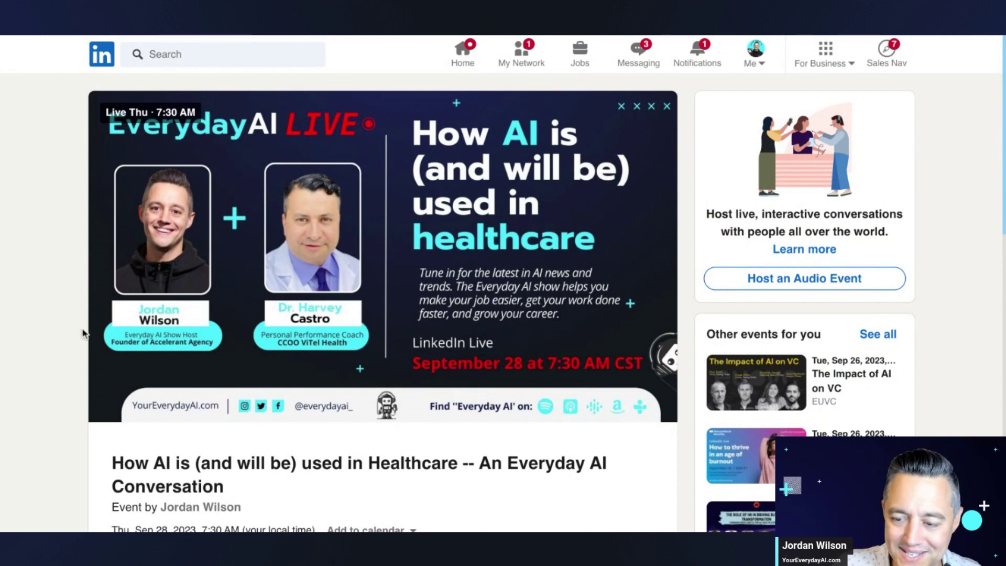